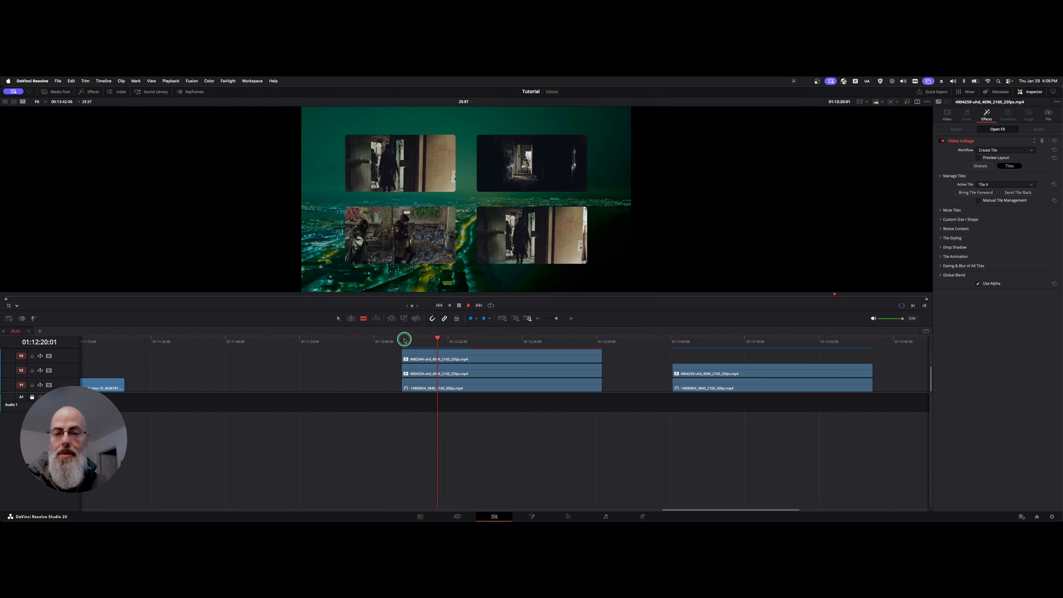
# - Stop playback and disable the four stacked clips above the 14900954 background clip
pyautogui.press('space')
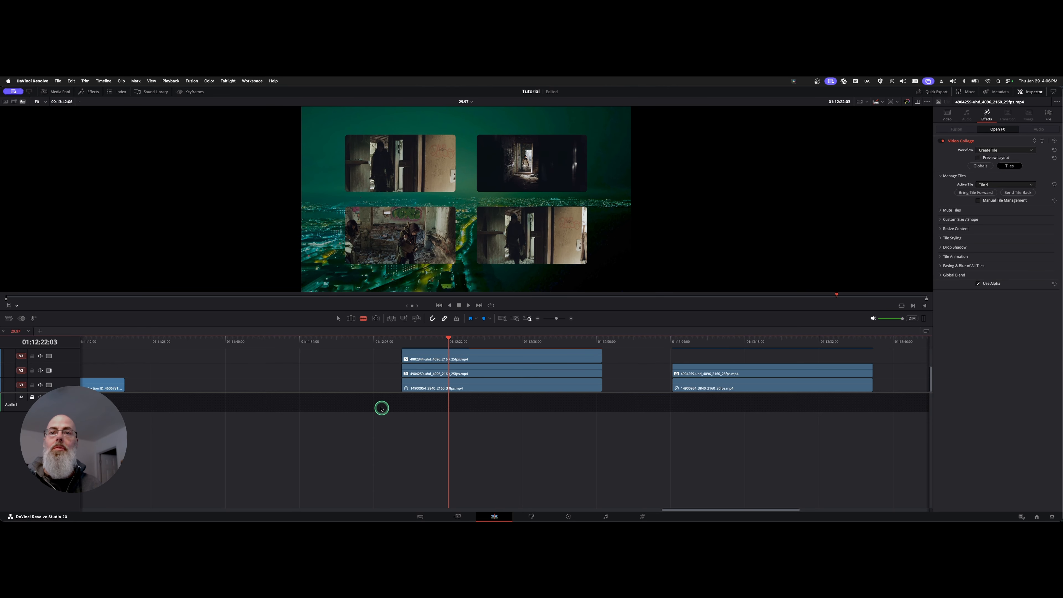
pyautogui.moveTo(378, 392); pyautogui.dragTo(417, 437)
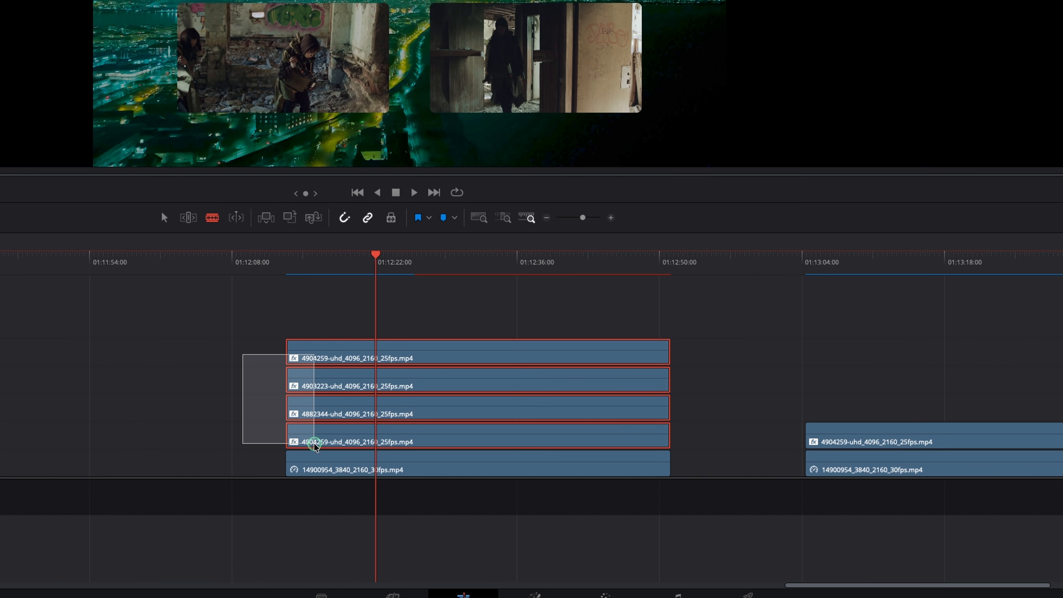
pyautogui.moveTo(315, 446); pyautogui.dragTo(315, 444)
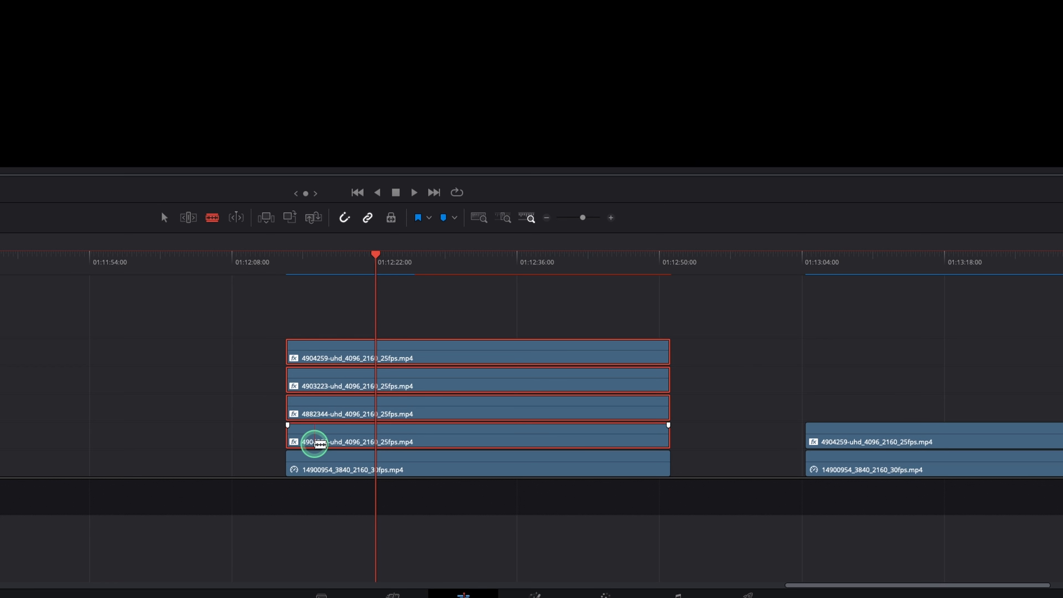
pyautogui.press('d')
pyautogui.press('a')
pyautogui.click(213, 431)
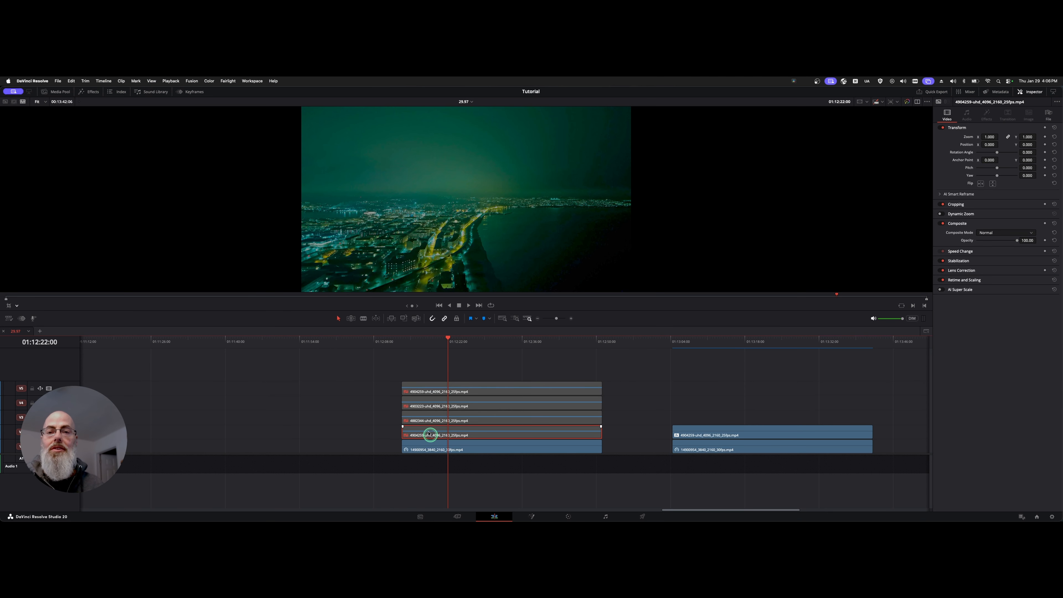
# - Re-enable the four stacked clips one at a time from the lowest to the uppermost
pyautogui.moveTo(385, 379); pyautogui.dragTo(376, 419)
pyautogui.click(424, 435)
pyautogui.press('d')
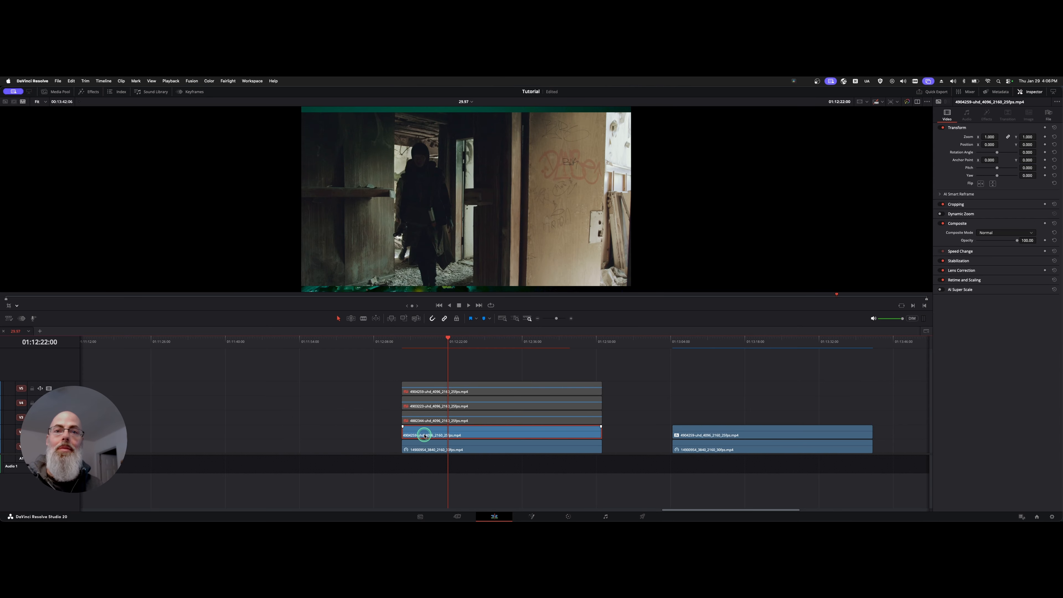
pyautogui.click(430, 421)
pyautogui.press('d')
pyautogui.click(438, 405)
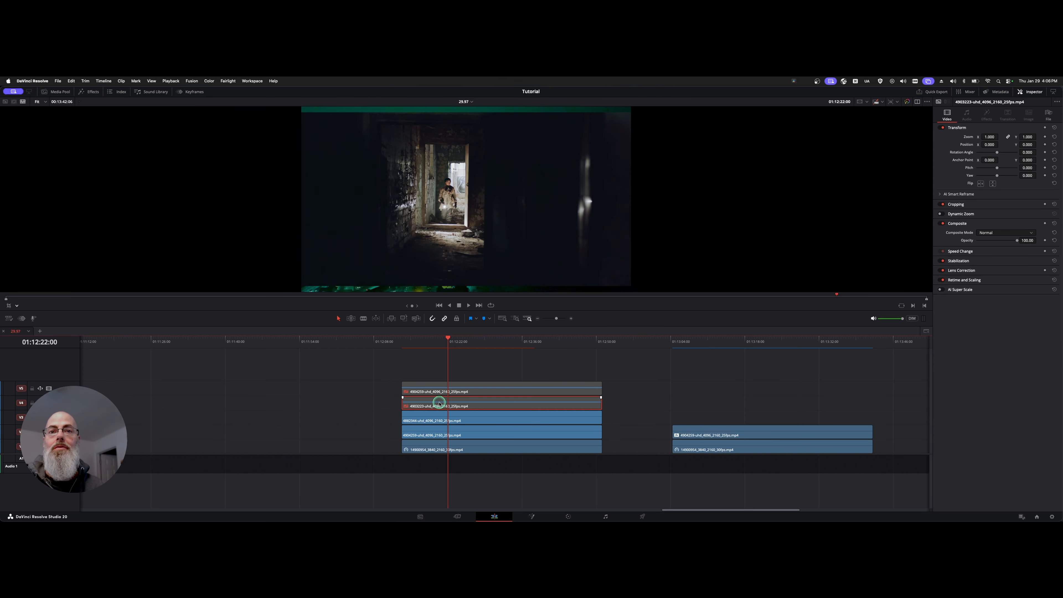
pyautogui.press('d')
pyautogui.click(440, 395)
pyautogui.press('d')
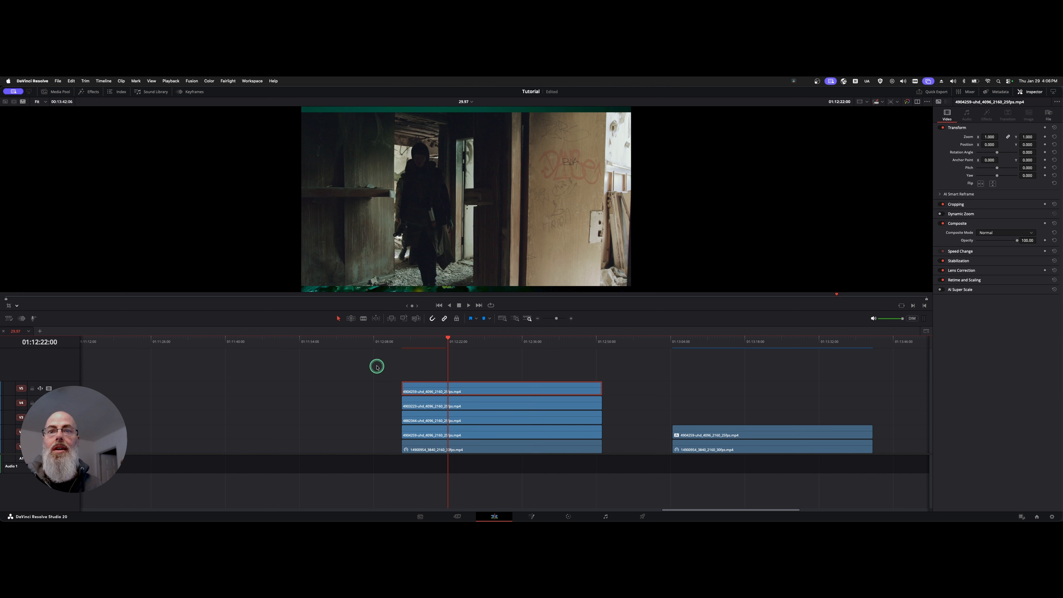
# - Disable the three uppermost clips, leaving only the clip directly above the background enabled
pyautogui.moveTo(376, 366); pyautogui.dragTo(416, 418)
pyautogui.press('d')
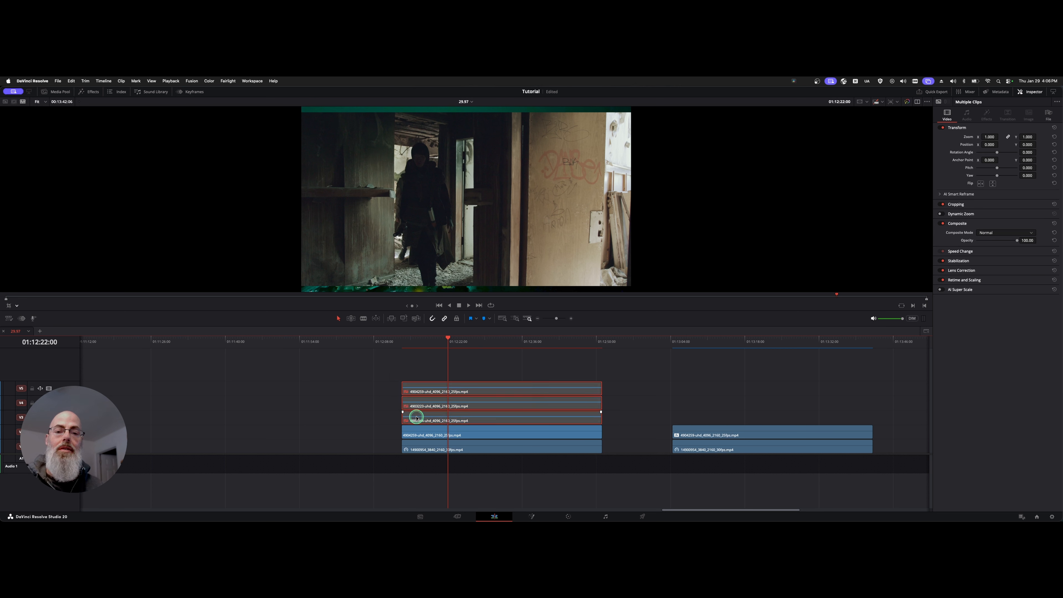
pyautogui.click(442, 430)
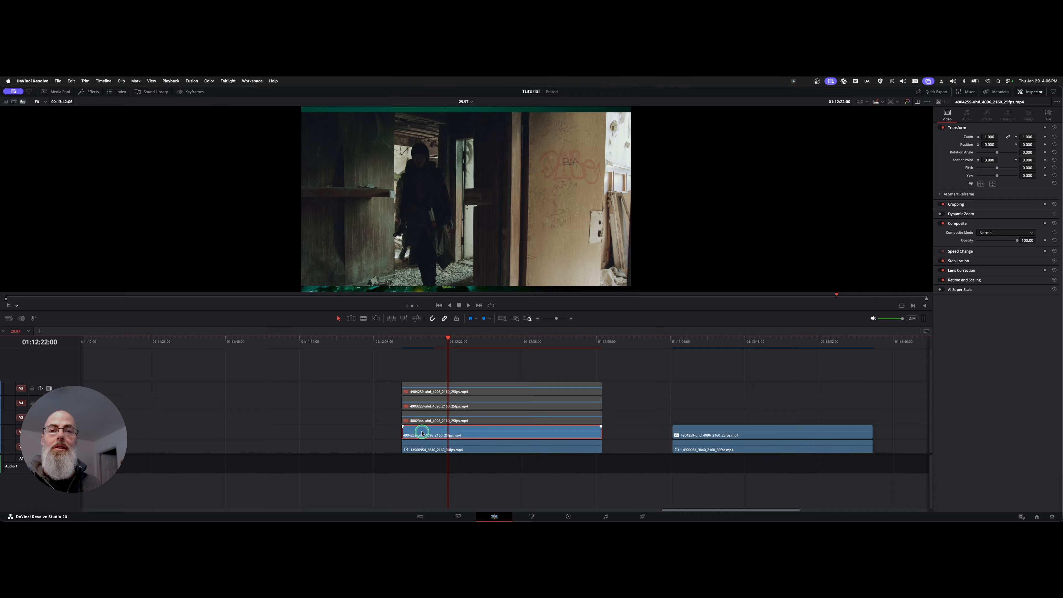
pyautogui.press('d')
pyautogui.press('d')
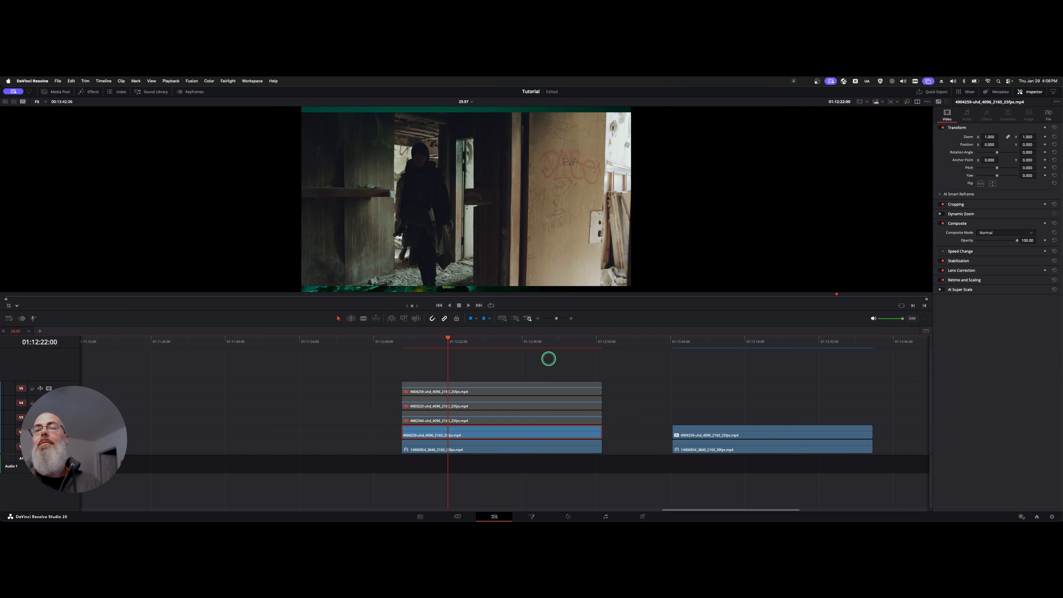
# - Search the effects for "colla" and apply Video Collage to the enabled clip above the background
pyautogui.hotkey('shift', 'space')
pyautogui.write('colla')
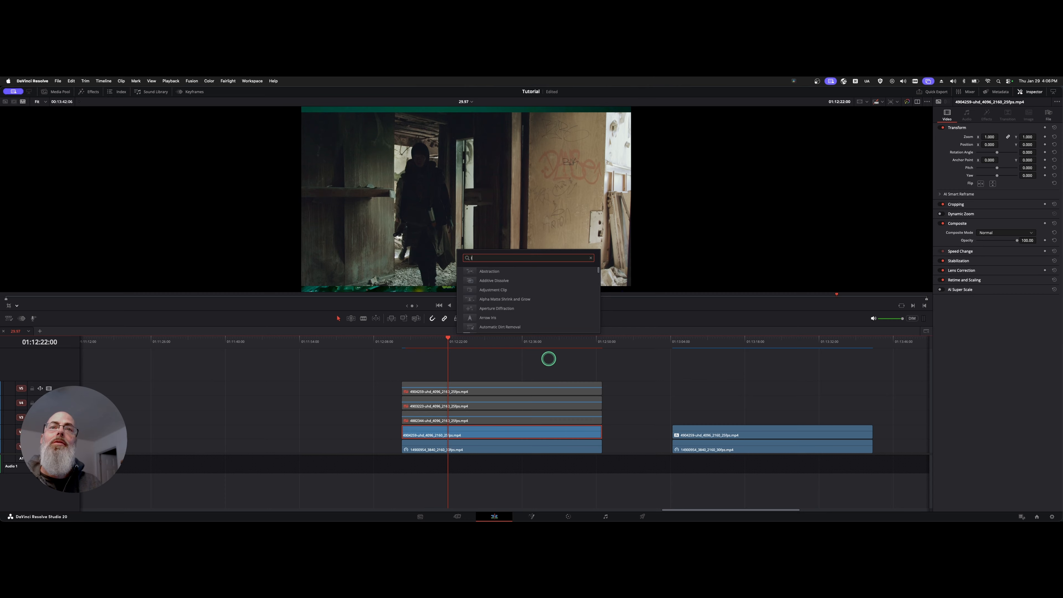
pyautogui.press('Return')
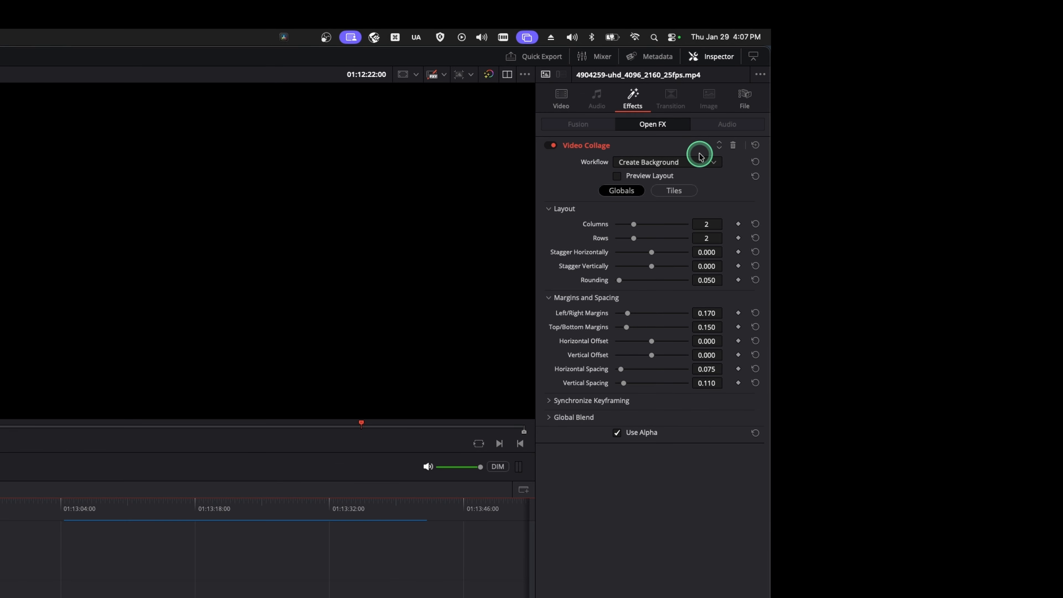
# - Set the Video Collage workflow to Create Tile
pyautogui.click(1023, 150)
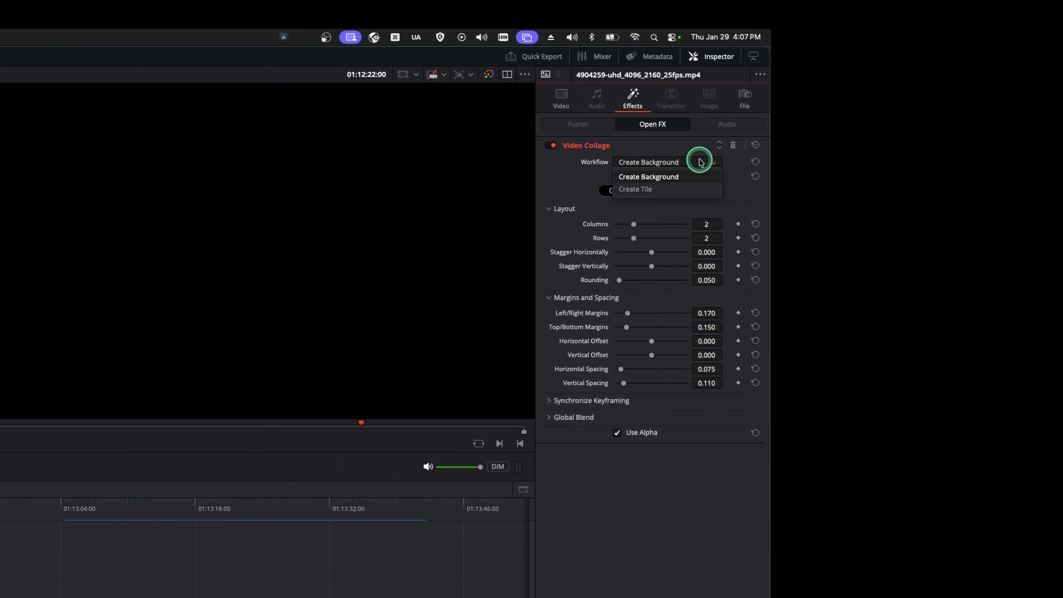
pyautogui.click(699, 147)
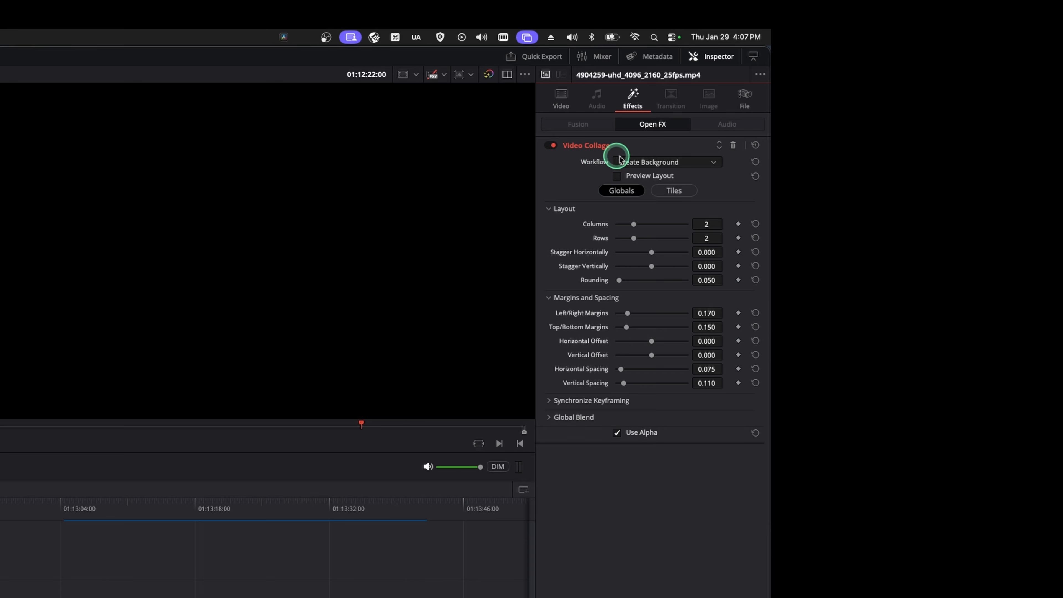
pyautogui.click(667, 162)
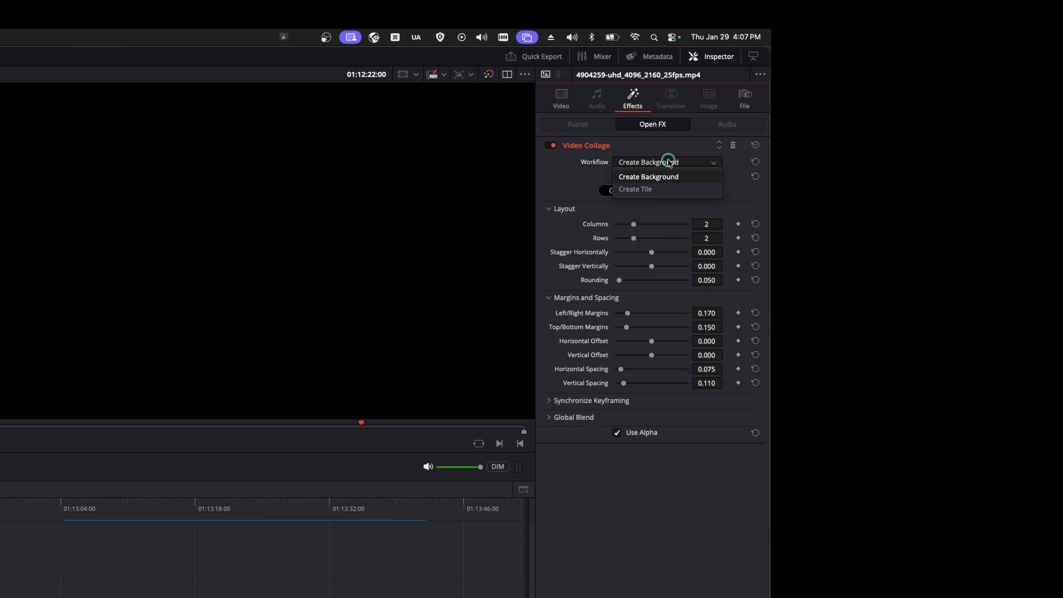
pyautogui.click(680, 190)
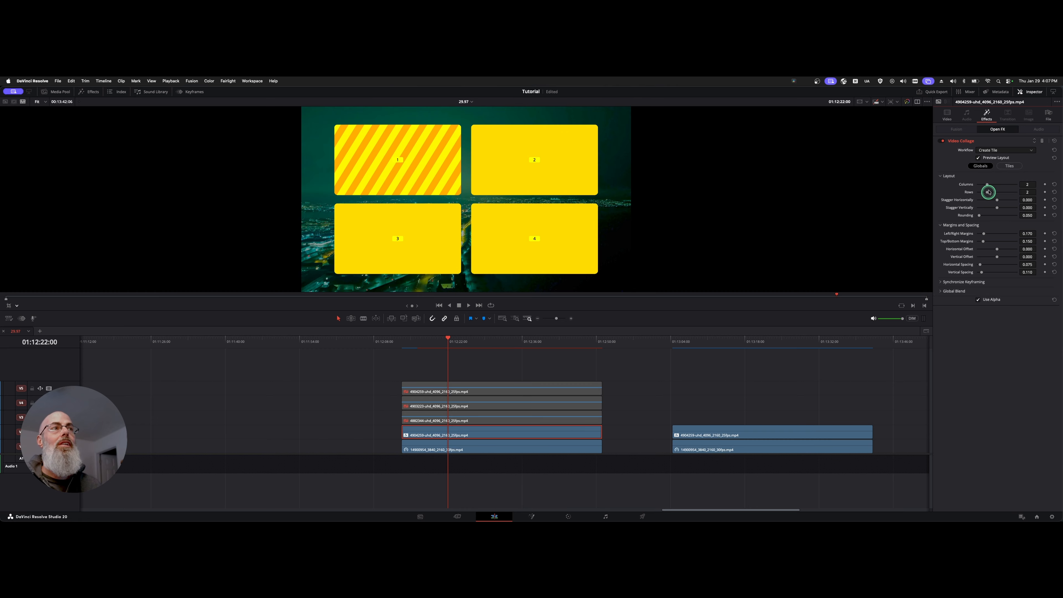
# - Set the collage's horizontal stagger to -0.256, rounding to 0 and both margins to 0.132, and turn off the layout preview
pyautogui.moveTo(996, 186); pyautogui.dragTo(983, 242)
pyautogui.click(941, 282)
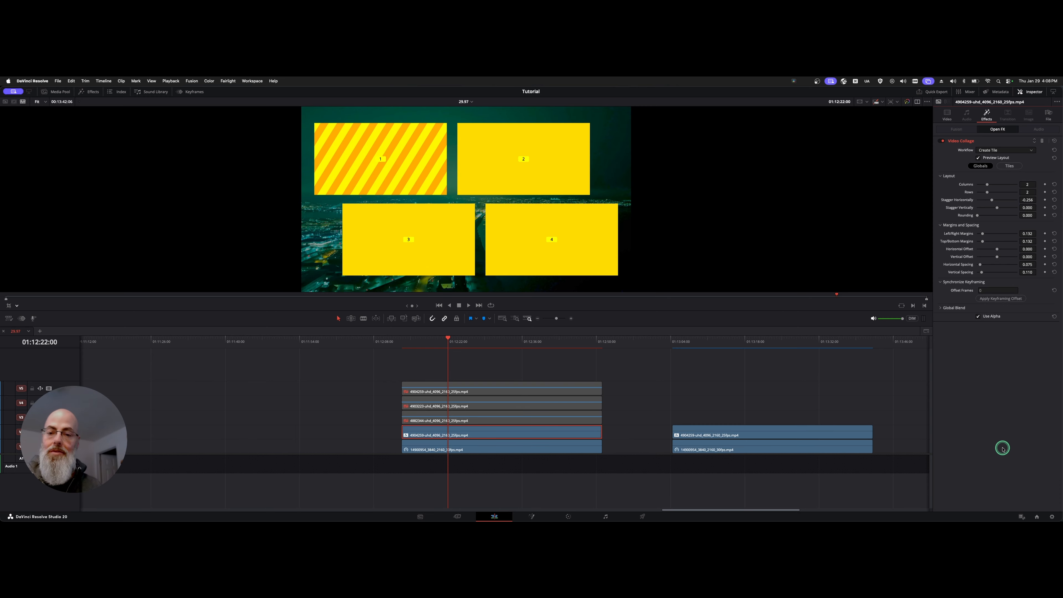
pyautogui.click(979, 158)
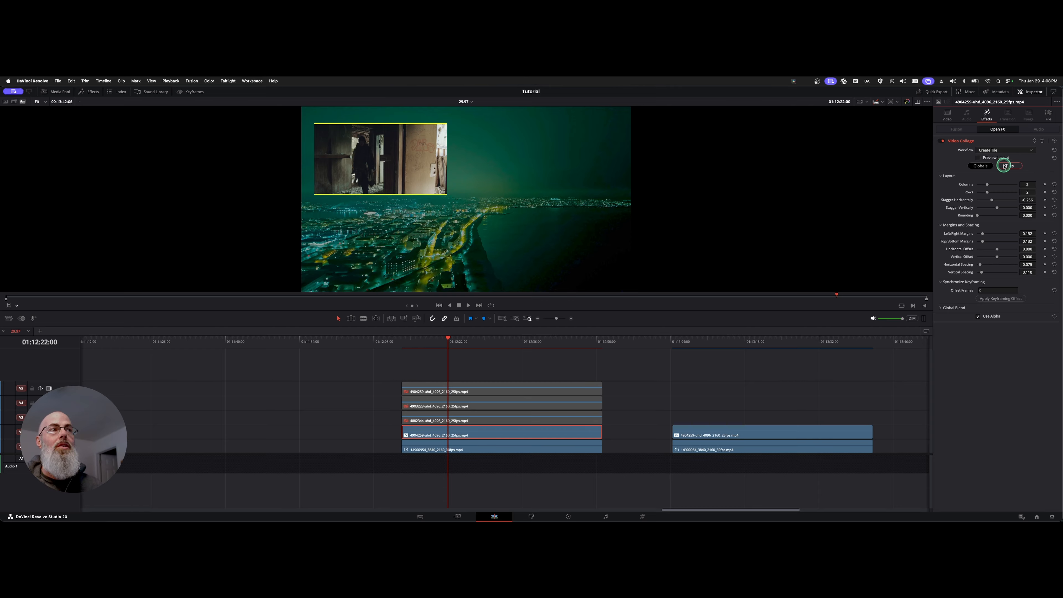
# - Open the collage's tile settings and inspect the tile's edges in the full-screen viewer
pyautogui.click(1005, 166)
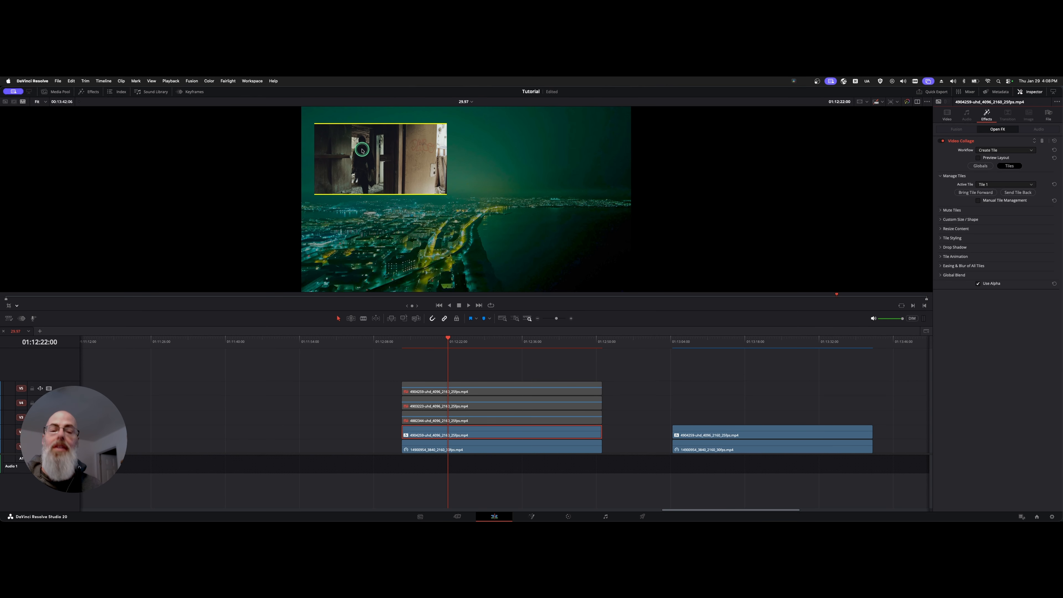
pyautogui.press('super+f')
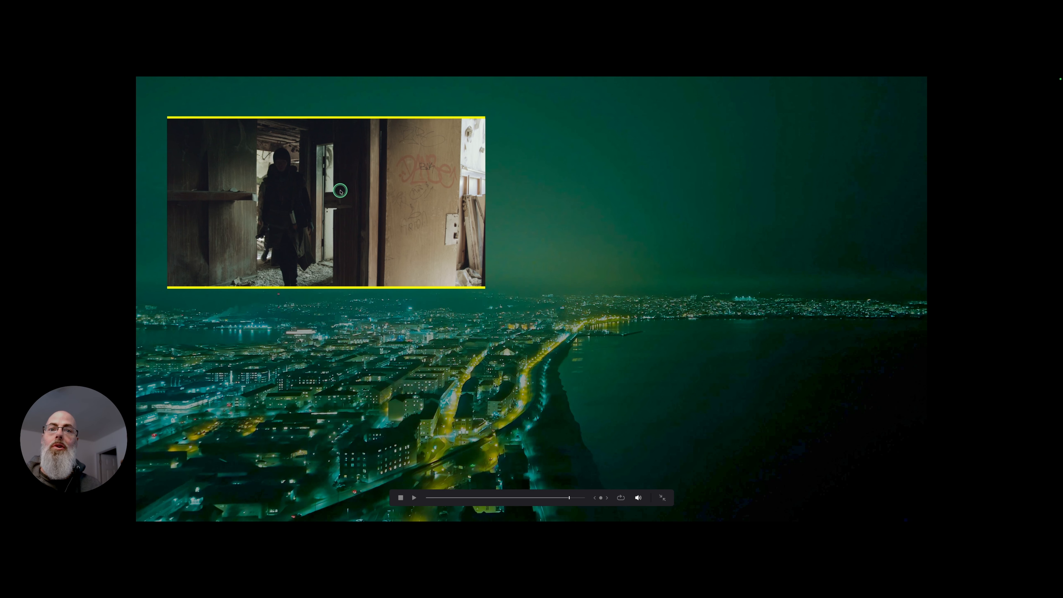
pyautogui.press('super+f')
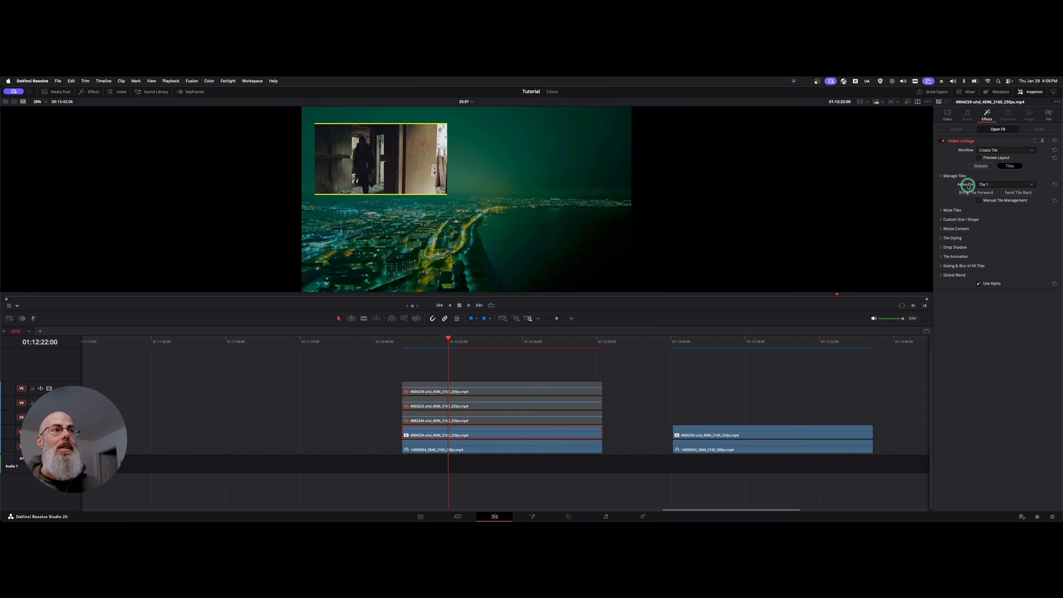
# - Keep Tile 1 as the active tile and set its content zoom to 1.047
pyautogui.click(1001, 184)
pyautogui.click(1002, 184)
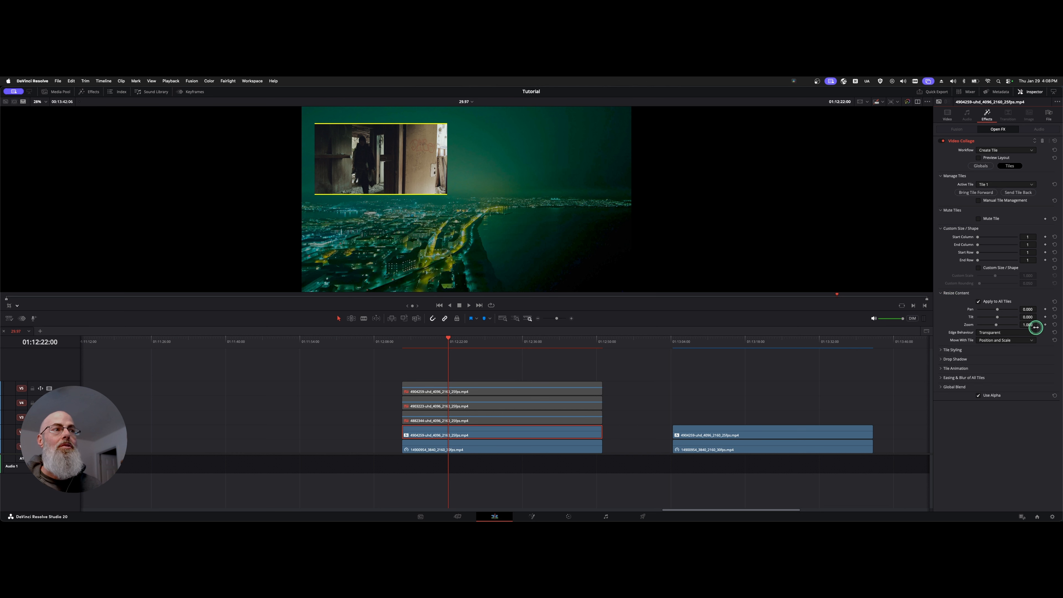
pyautogui.moveTo(1030, 324); pyautogui.dragTo(1042, 327)
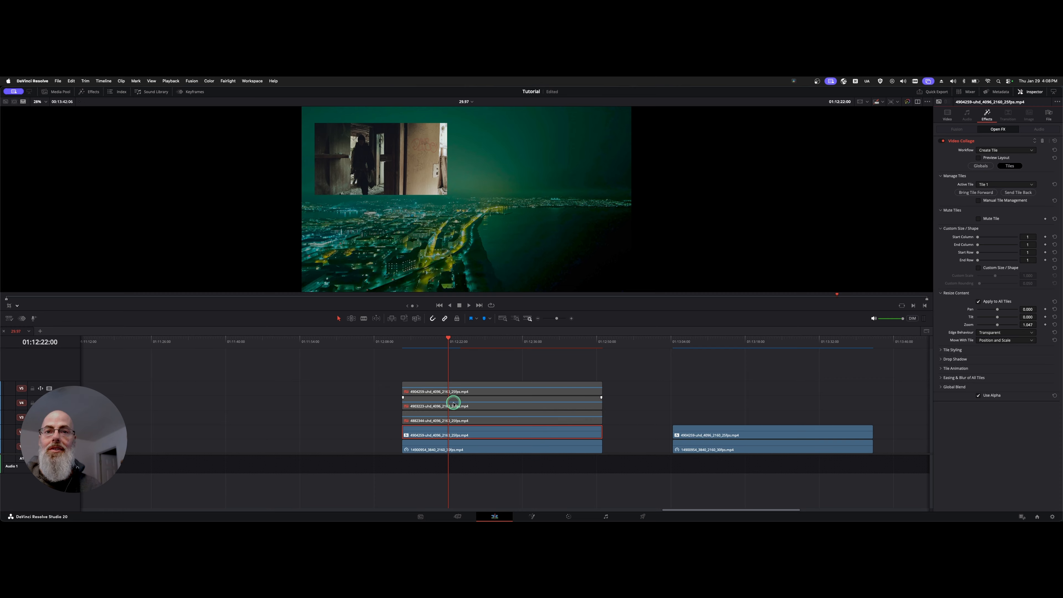
# - Copy the tile clip's Video Collage effect to the three disabled clips above, pasting only the Plugins attribute
pyautogui.click(427, 431)
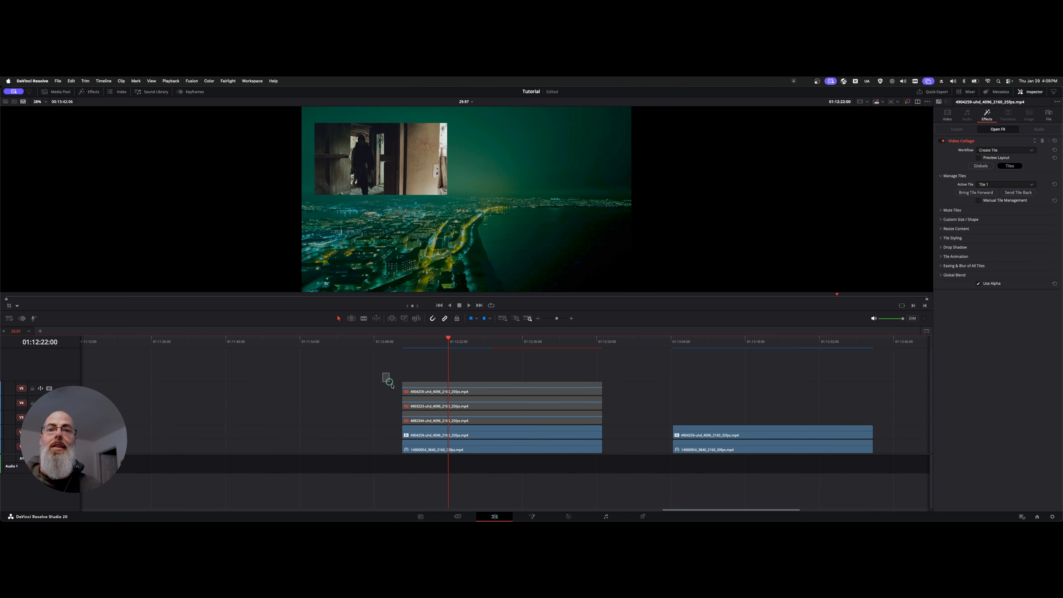
pyautogui.moveTo(391, 384); pyautogui.dragTo(425, 420)
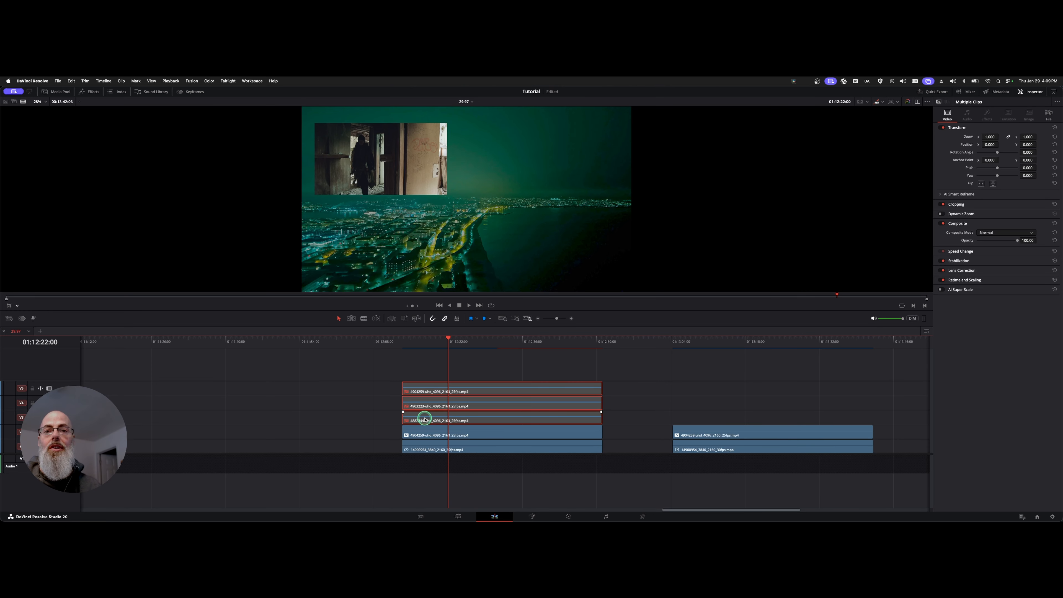
pyautogui.rightClick(424, 420)
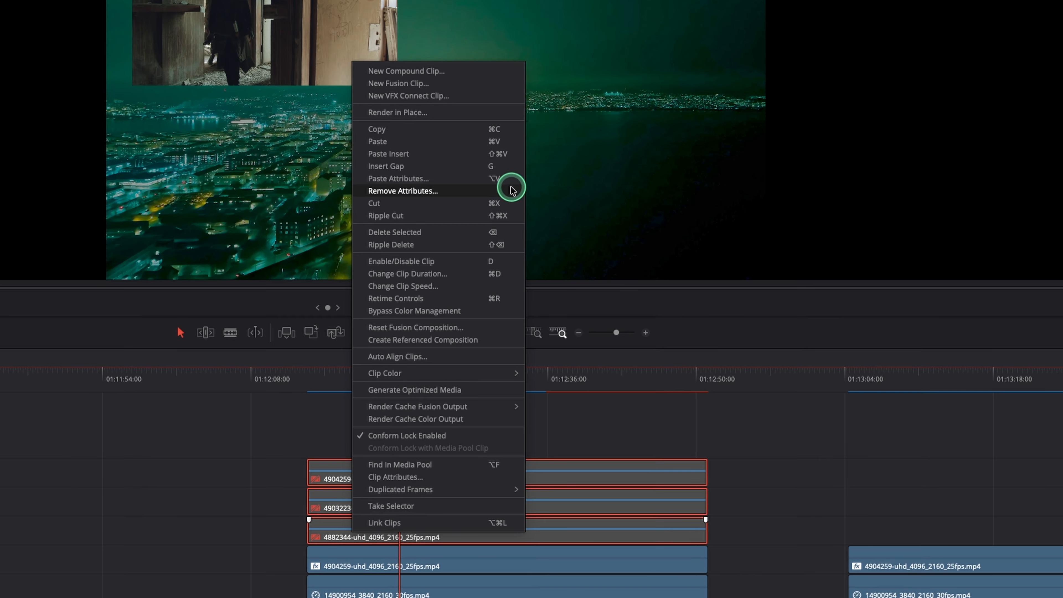
pyautogui.click(518, 180)
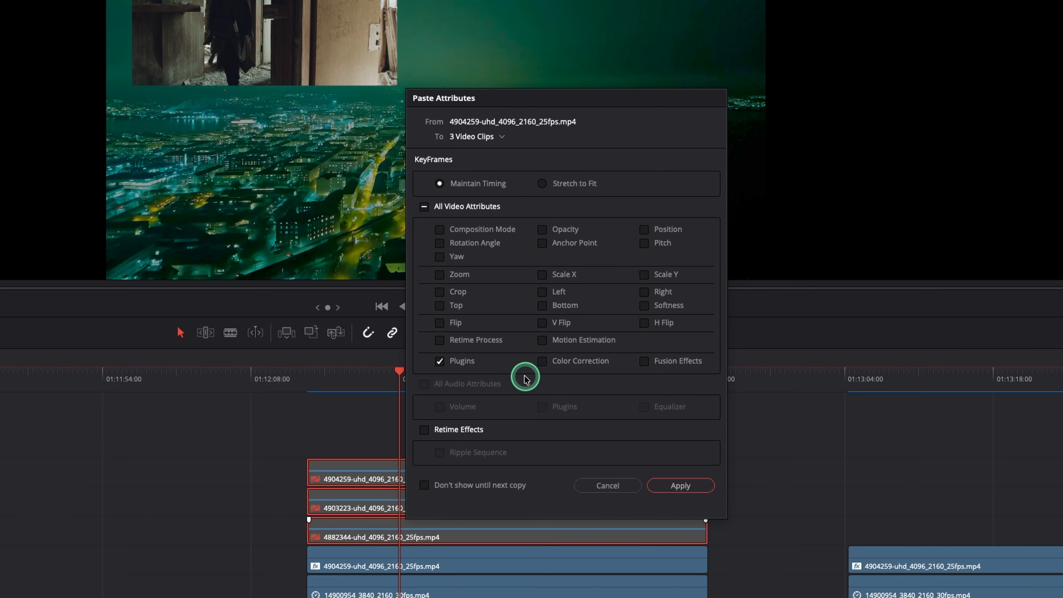
pyautogui.click(681, 487)
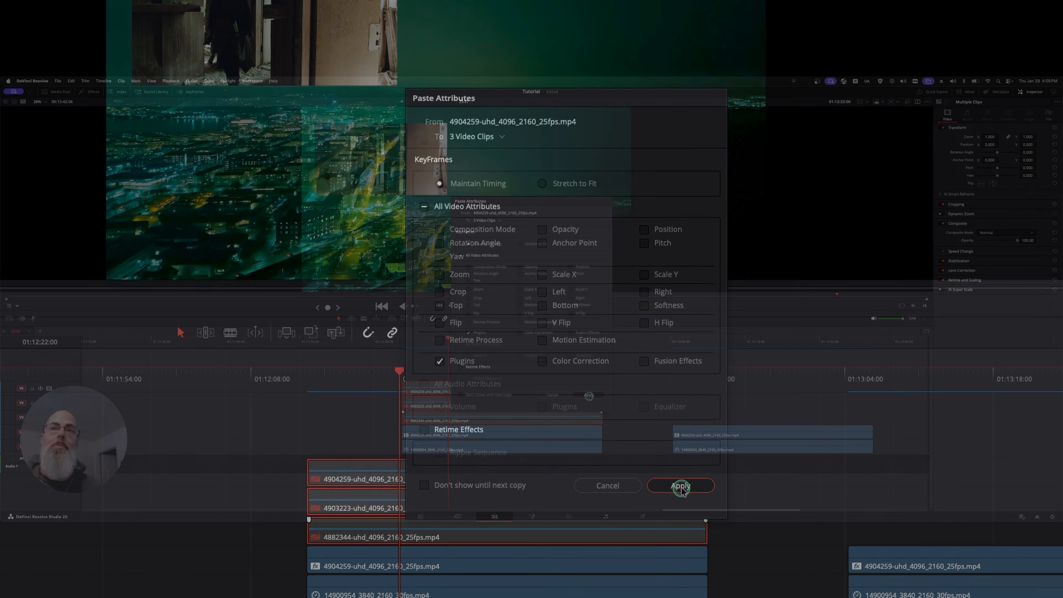
pyautogui.click(381, 465)
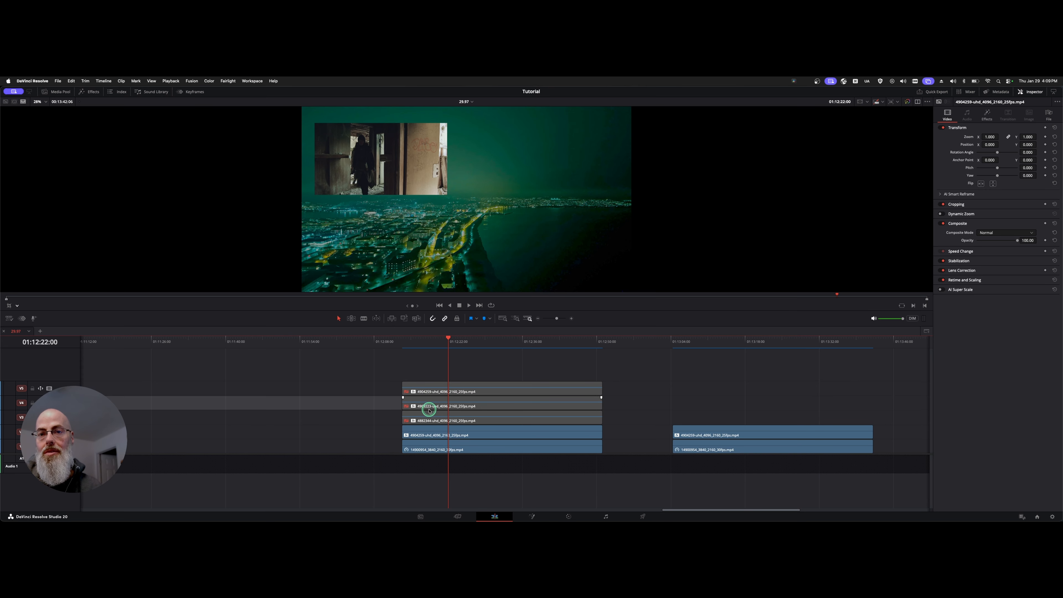
# - Enable the three upper clips one at a time and clear the selection
pyautogui.click(422, 420)
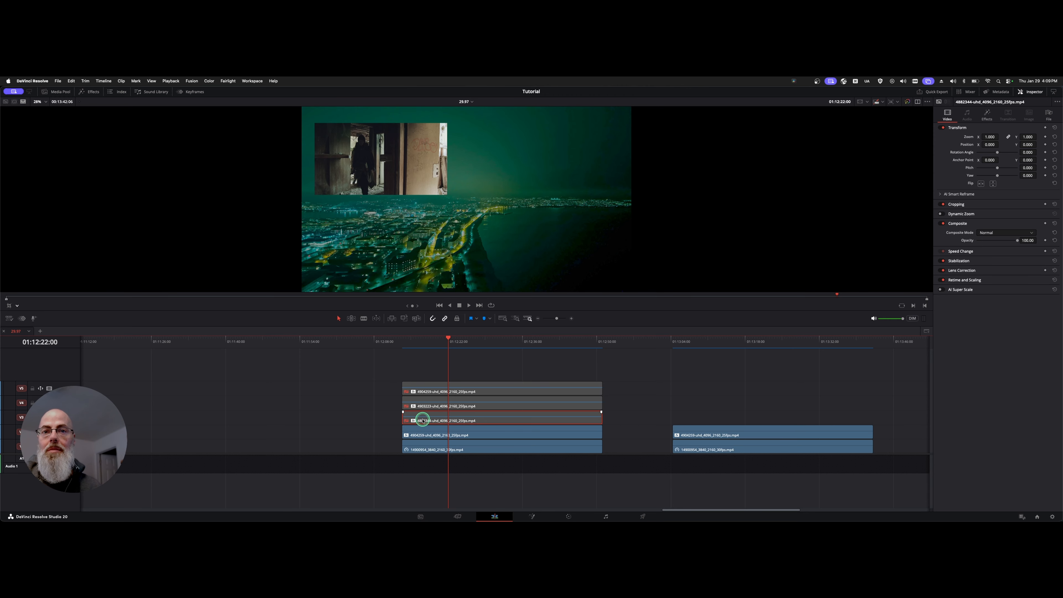
pyautogui.press('d')
pyautogui.click(427, 405)
pyautogui.press('d')
pyautogui.click(430, 390)
pyautogui.press('d')
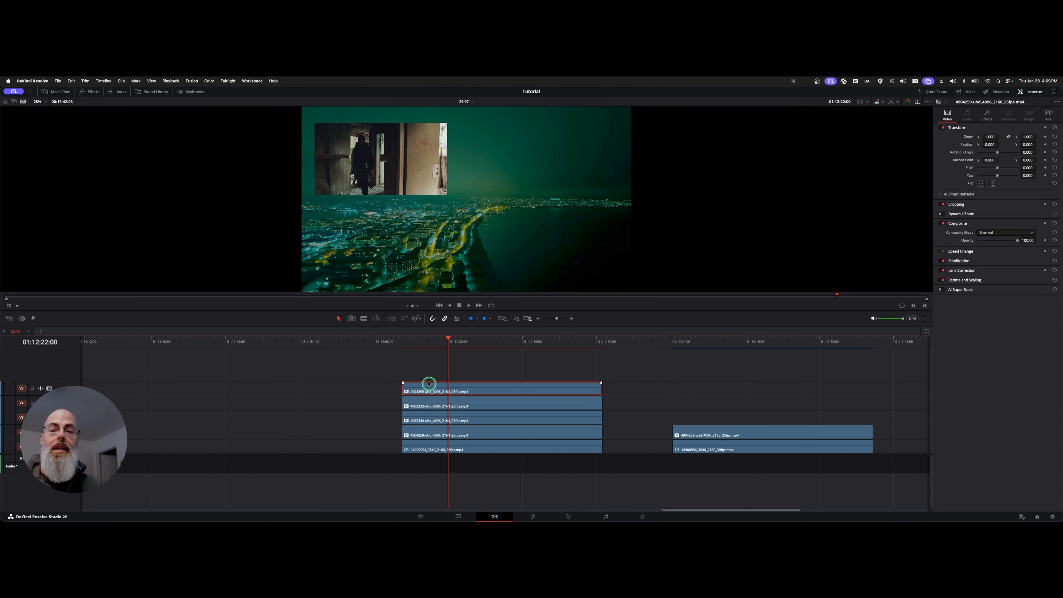
pyautogui.click(373, 399)
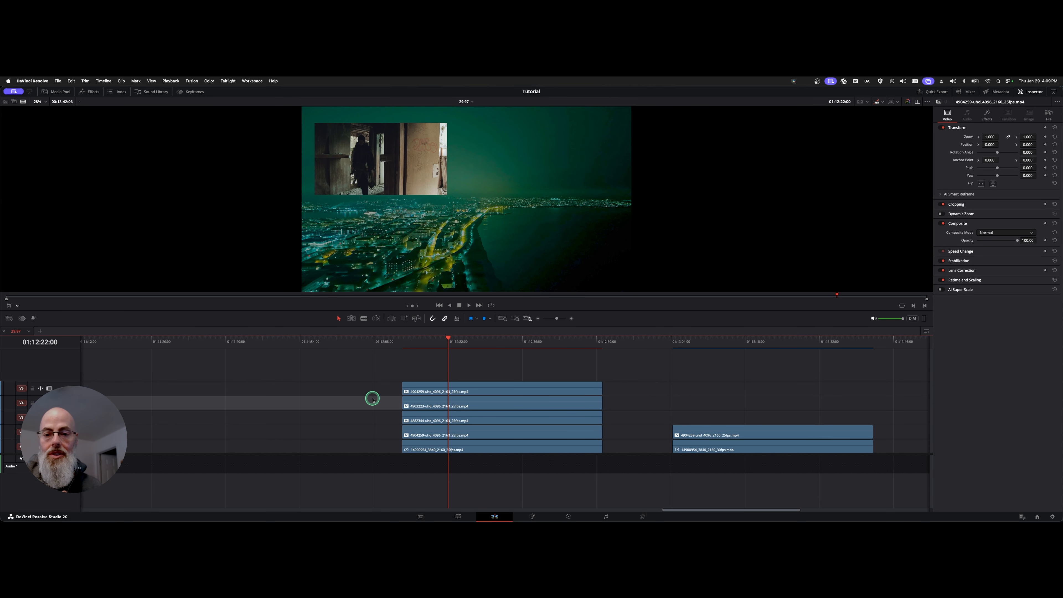
# - Assign Tile 2 as the active Video Collage tile for the clip 4882344-uhd_4096_2160_25fps.mp4
pyautogui.click(475, 429)
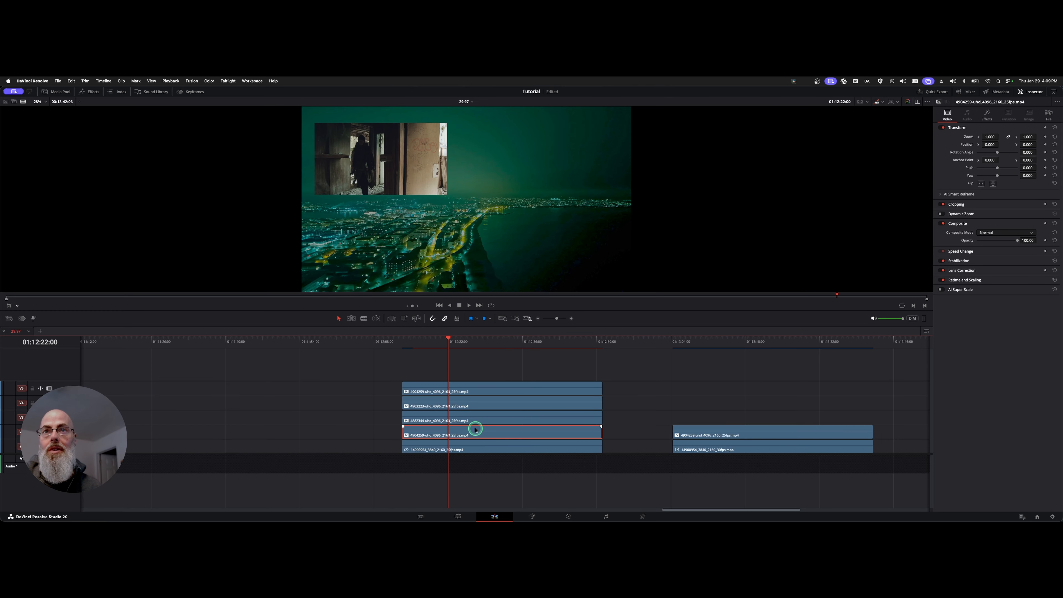
pyautogui.click(469, 415)
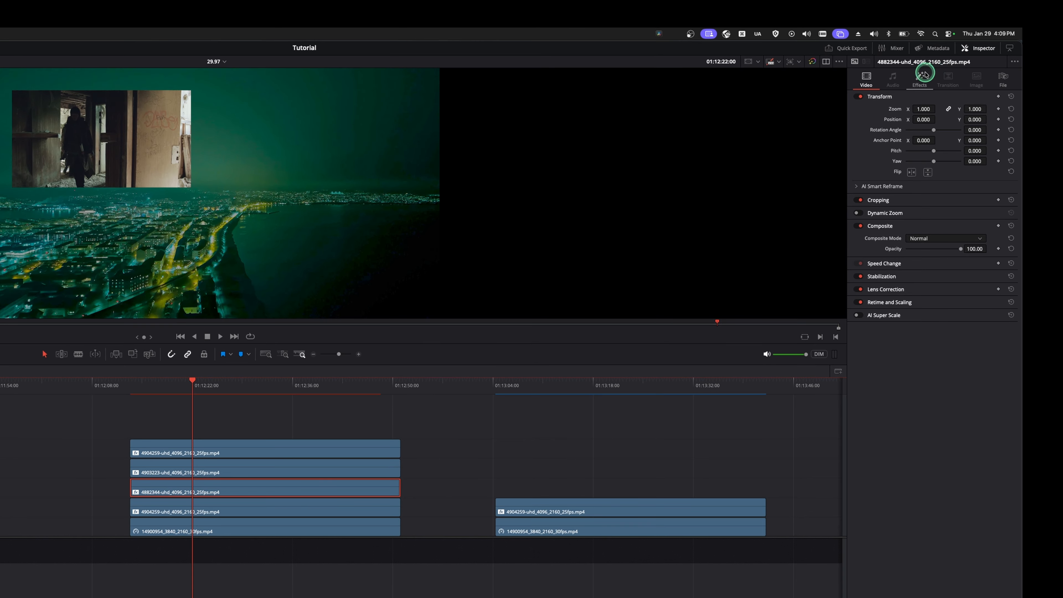
pyautogui.click(923, 76)
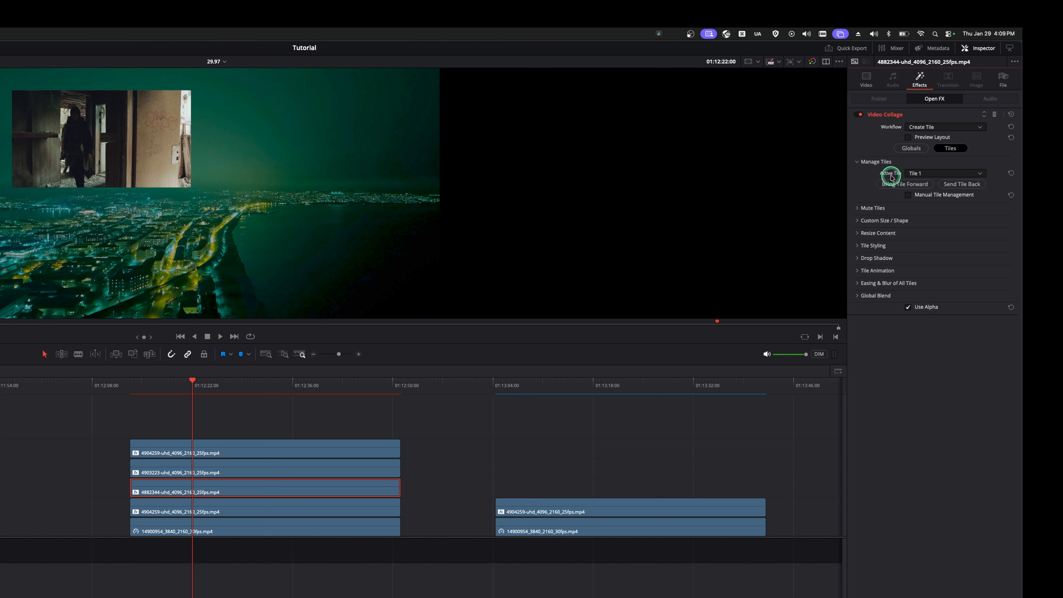
pyautogui.click(938, 173)
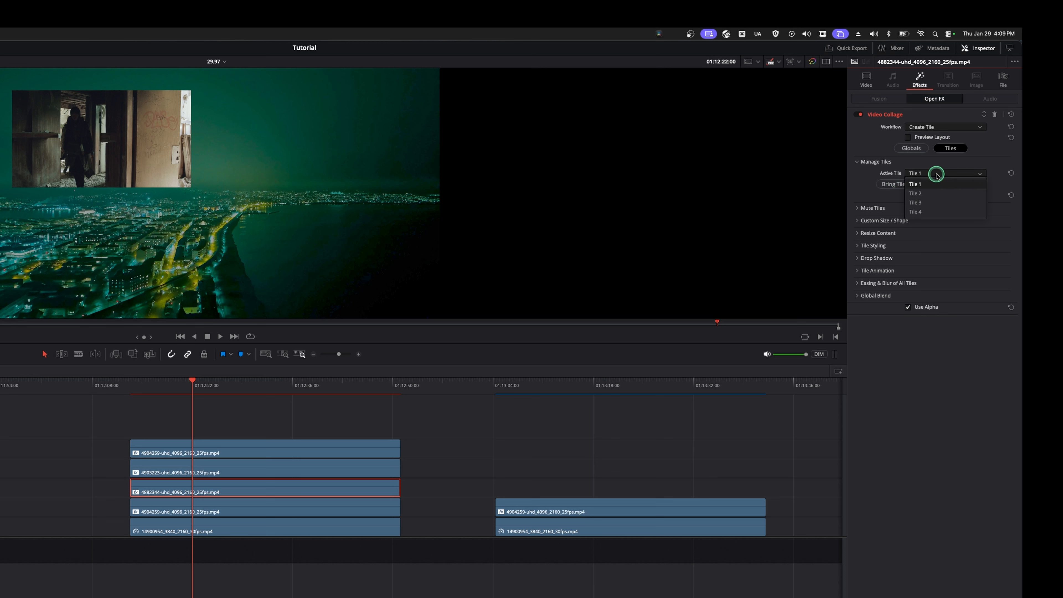
pyautogui.click(969, 192)
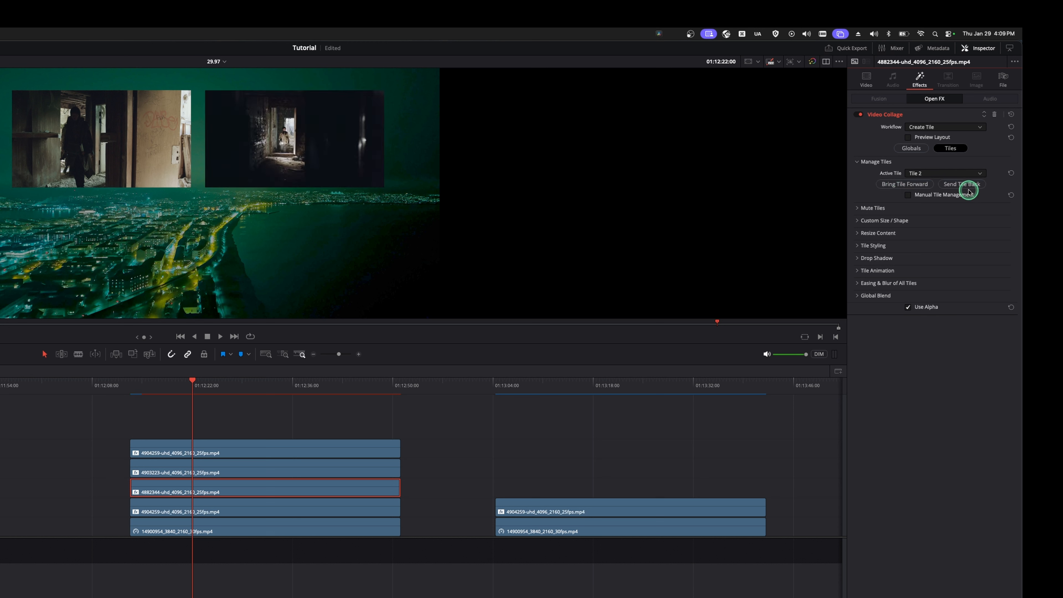
# - Assign Tile 3 to the 4903223 clip and Tile 4 to the topmost 4904259 clip
pyautogui.click(313, 469)
pyautogui.click(947, 174)
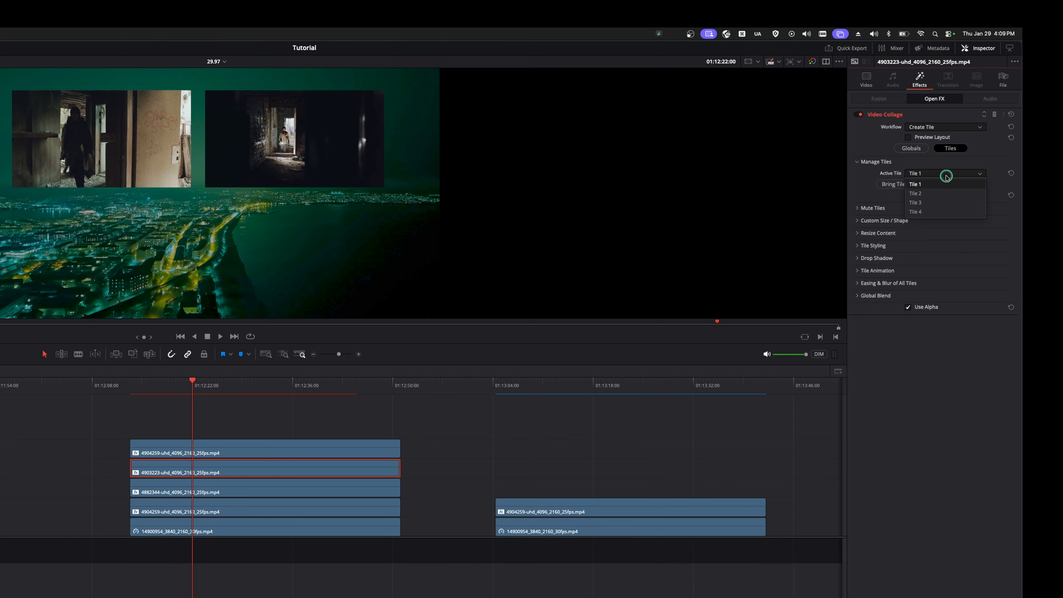
pyautogui.click(947, 201)
pyautogui.click(322, 450)
pyautogui.click(951, 173)
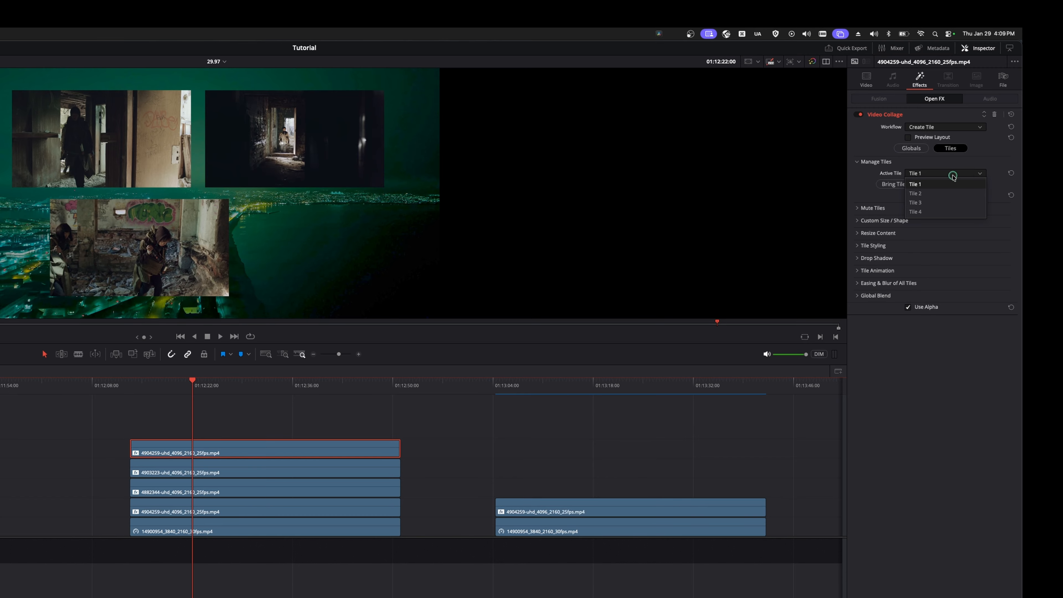
pyautogui.click(938, 211)
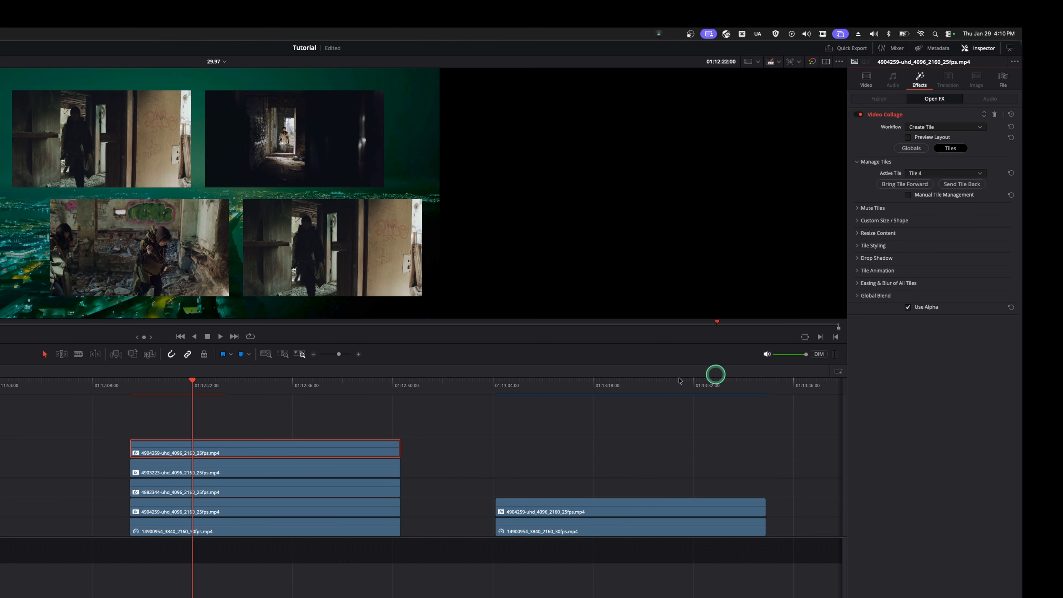
# - Clear the clip selection and play the four-tile collage from near its start
pyautogui.click(358, 412)
pyautogui.click(141, 390)
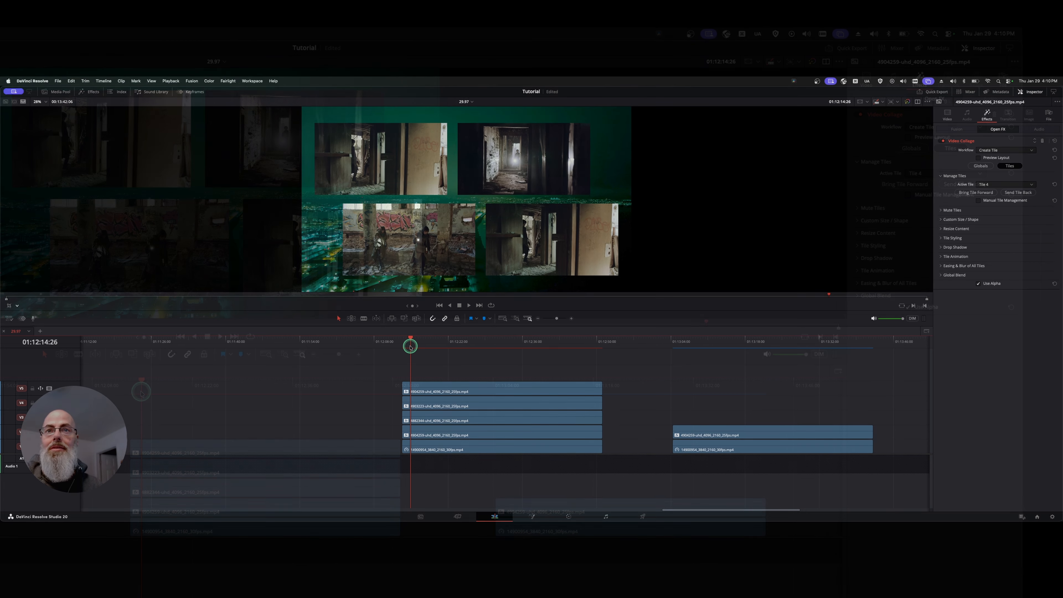
pyautogui.press('space')
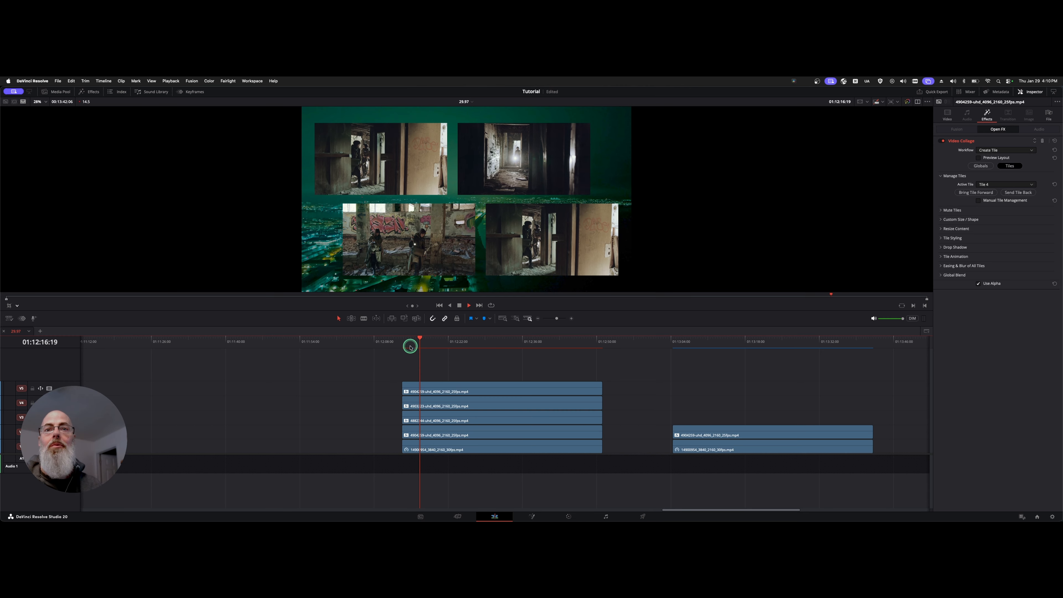
pyautogui.press('space')
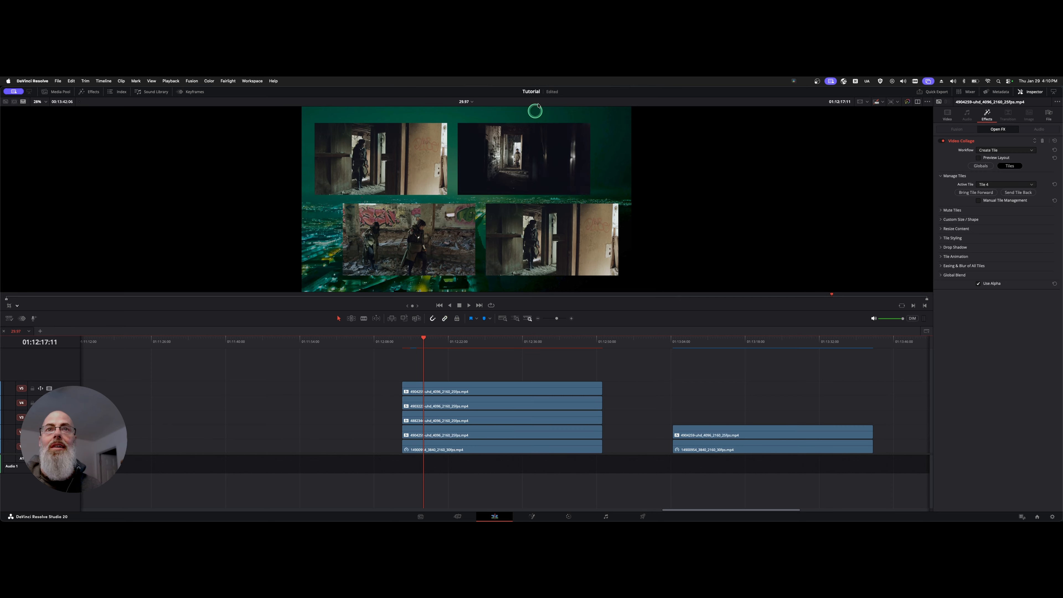
# - Set the Resize Content zoom to 1.152 in the Video Collage effect of the Tile 2 clip
pyautogui.click(480, 422)
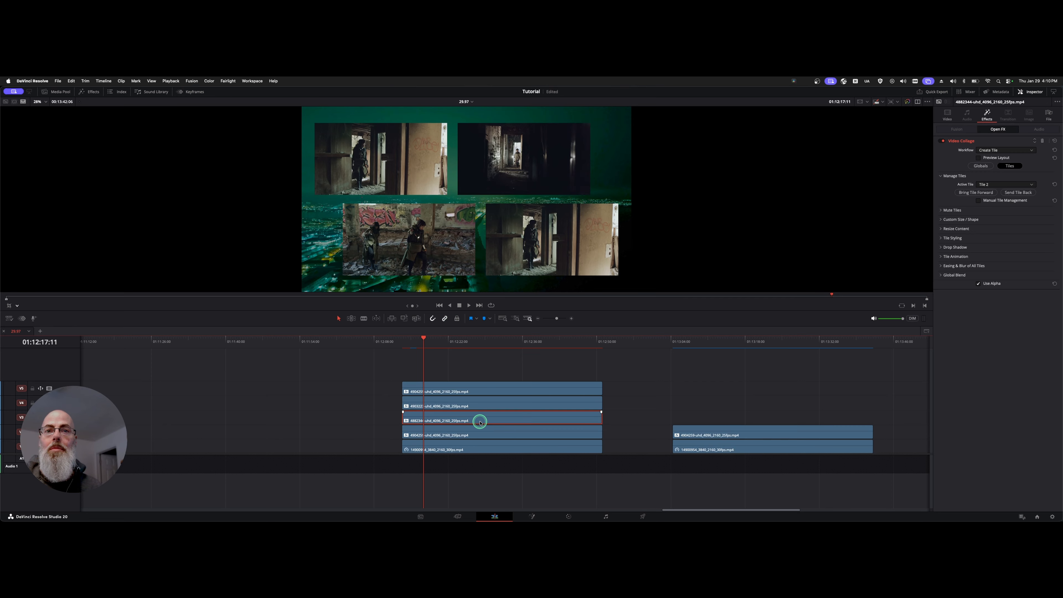
pyautogui.click(941, 229)
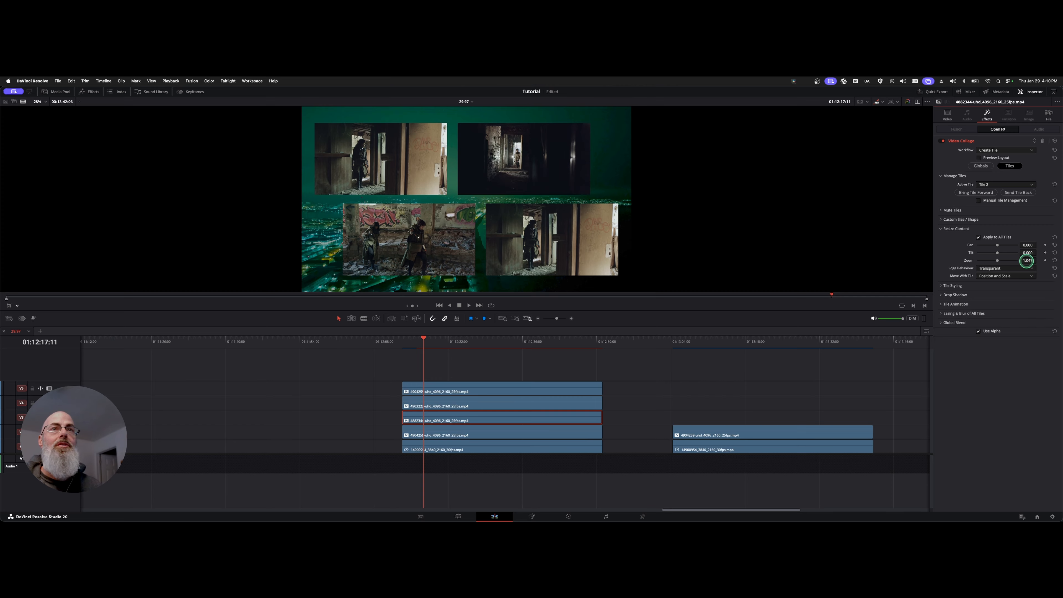
pyautogui.moveTo(1036, 261)
pyautogui.mouseDown()
pyautogui.moveTo(1053, 263)
pyautogui.moveTo(1041, 260)
pyautogui.mouseUp()
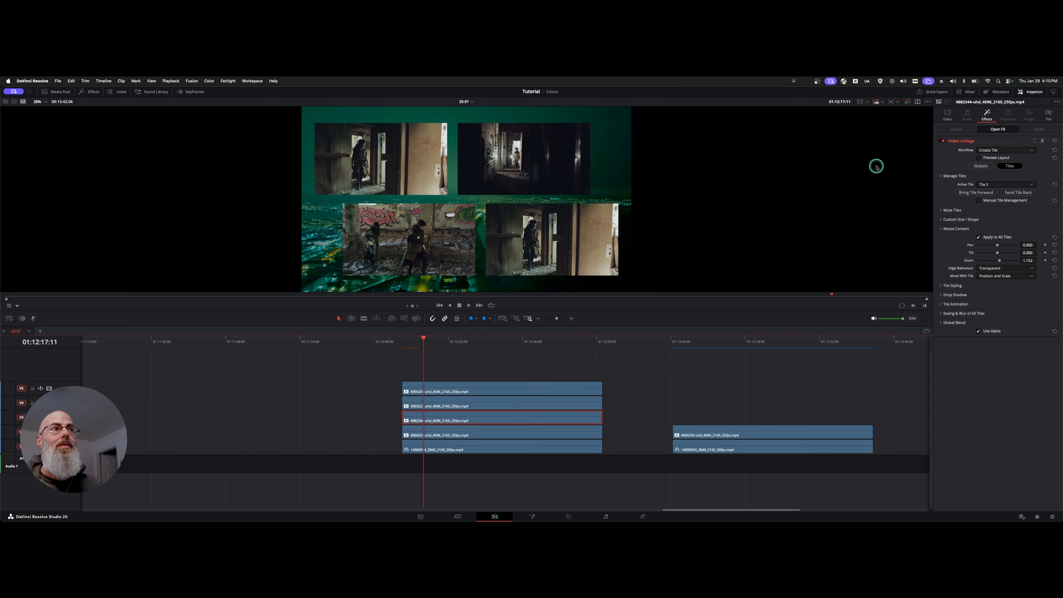
# - Set the Tile 2 clip's transform zoom to 1.130 and check the tile at 01:12:15:22
pyautogui.click(941, 116)
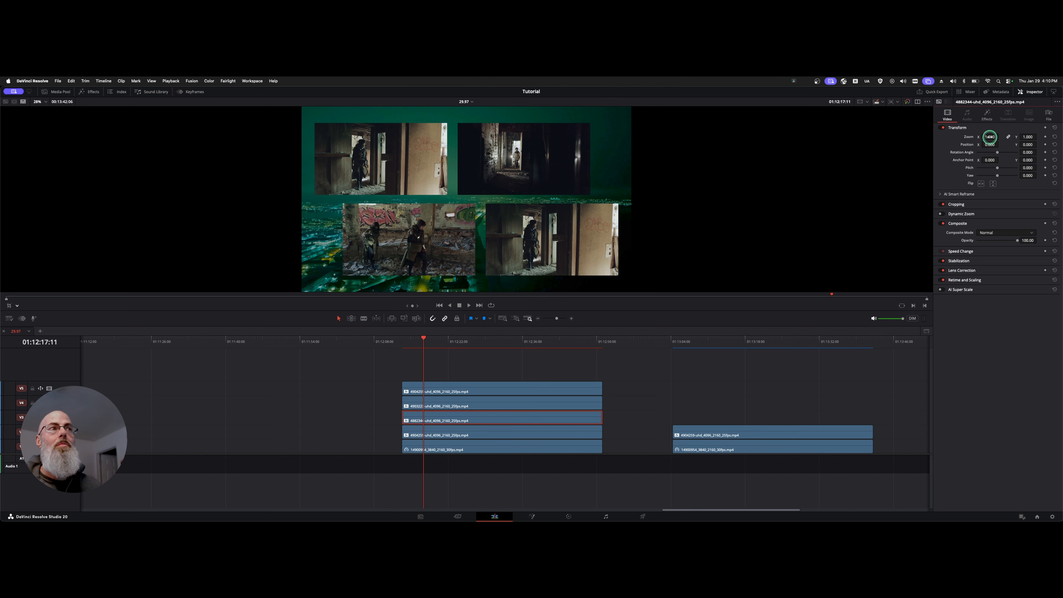
pyautogui.moveTo(989, 136); pyautogui.dragTo(993, 136)
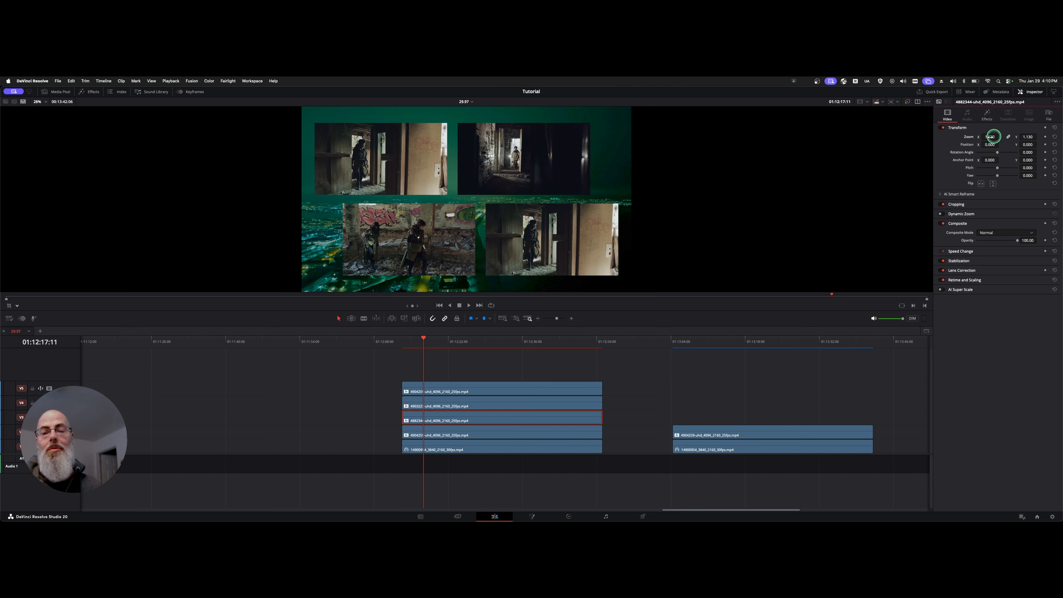
pyautogui.click(415, 341)
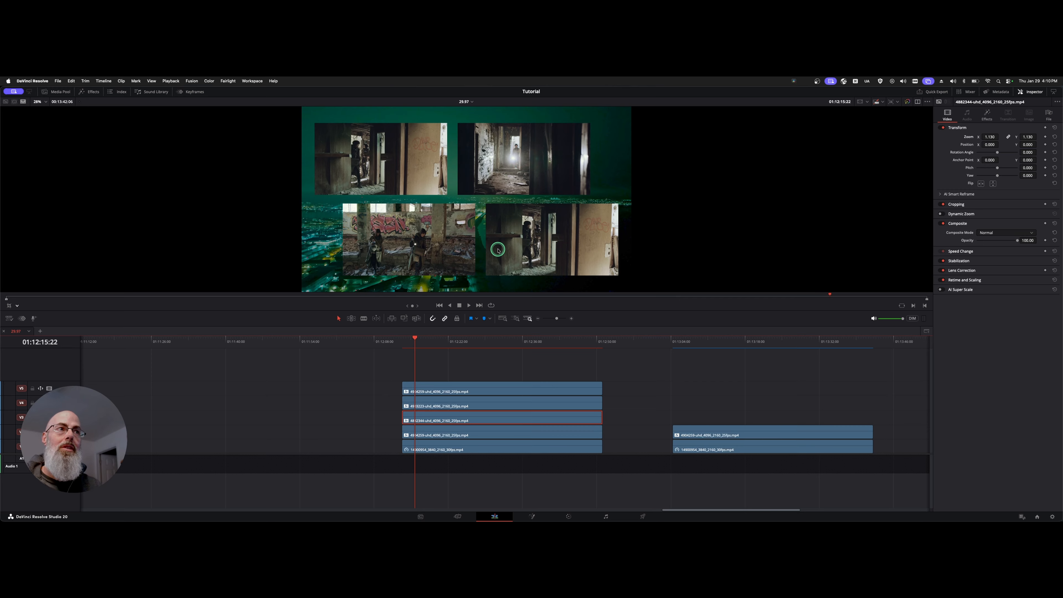
# - Review the Video Collage settings of the lowest tile clip, then clear the selection
pyautogui.click(424, 435)
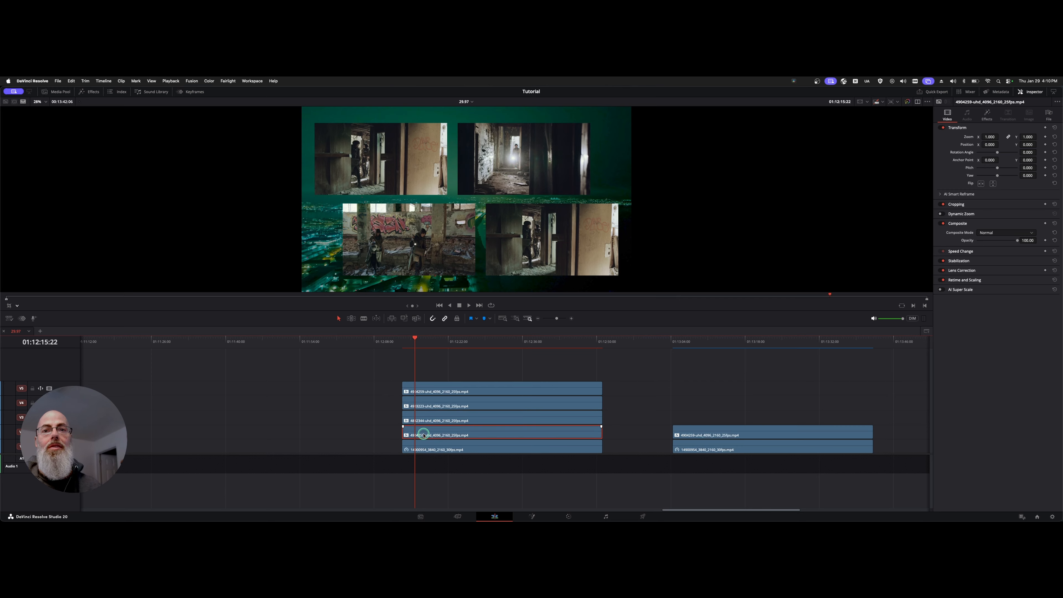
pyautogui.click(987, 114)
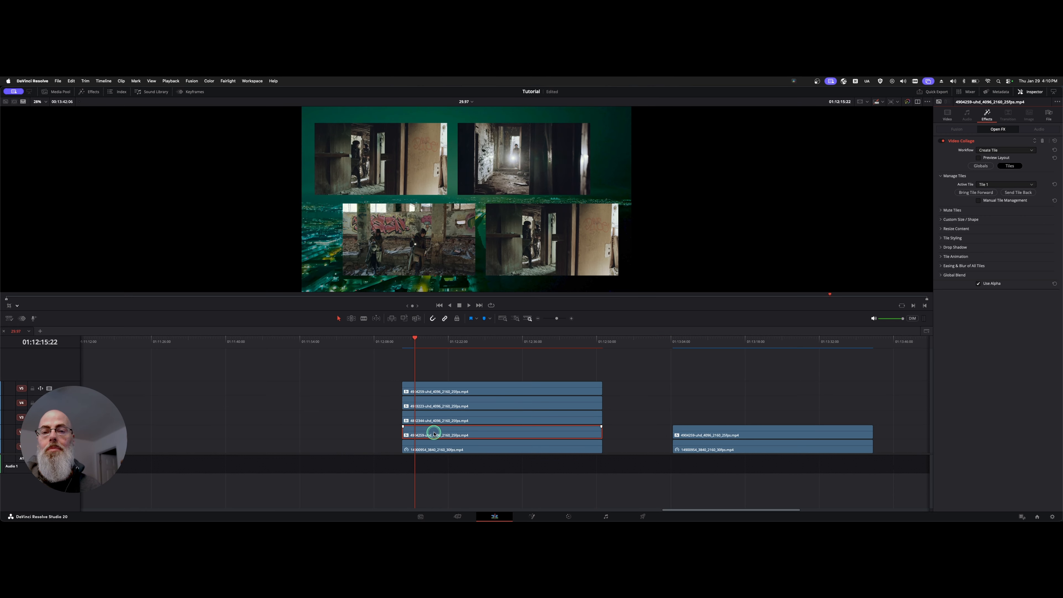
pyautogui.click(355, 423)
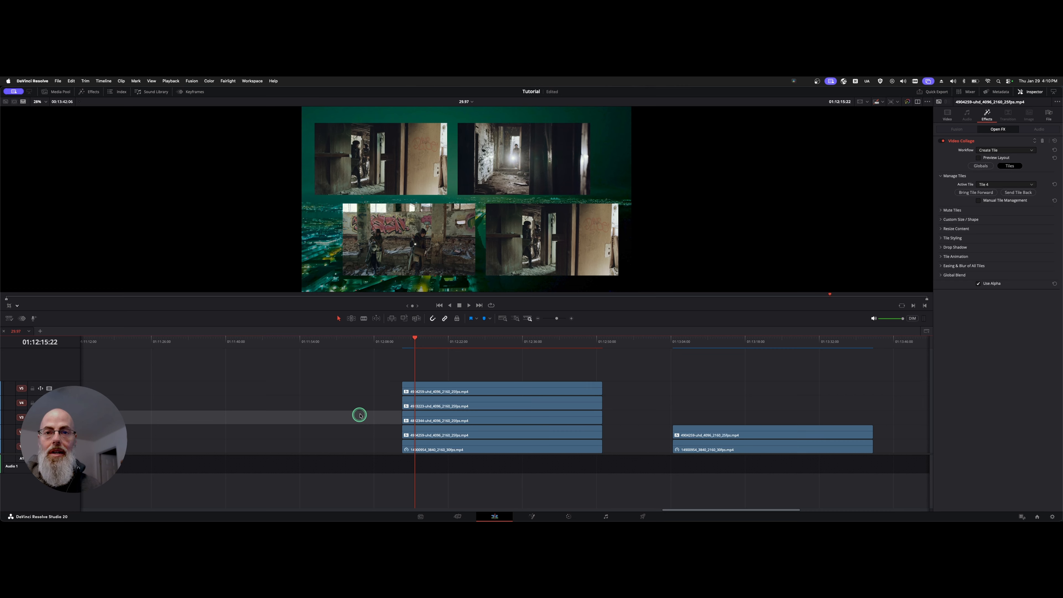
# - Enlarge all four tile clips together by about 0.15 in transform zoom and set their horizontal position to -25
pyautogui.moveTo(378, 373); pyautogui.dragTo(471, 436)
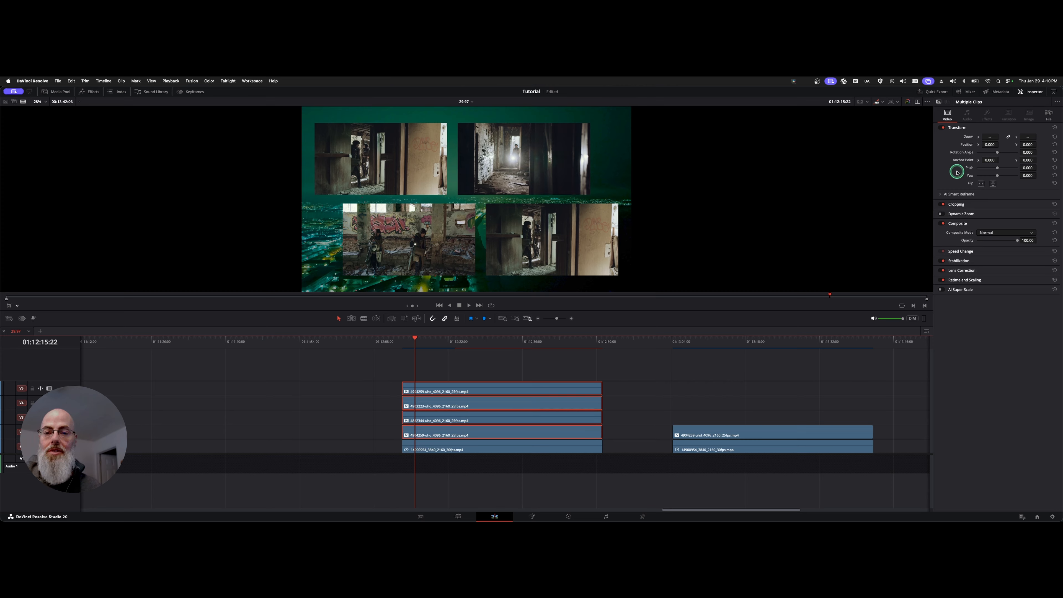
pyautogui.moveTo(986, 137)
pyautogui.mouseDown()
pyautogui.moveTo(974, 139)
pyautogui.moveTo(989, 139)
pyautogui.moveTo(983, 144)
pyautogui.mouseUp()
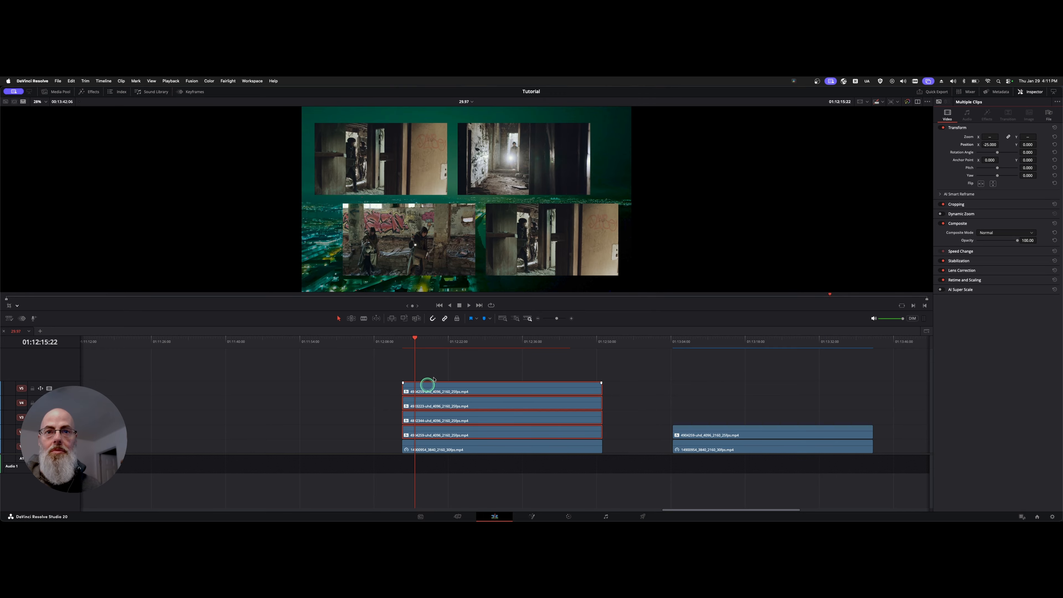
pyautogui.click(466, 356)
# - Go to the start of the second collage, show its clip's Video Collage settings and play its stagger animation
pyautogui.hscroll(10, 466, 356)
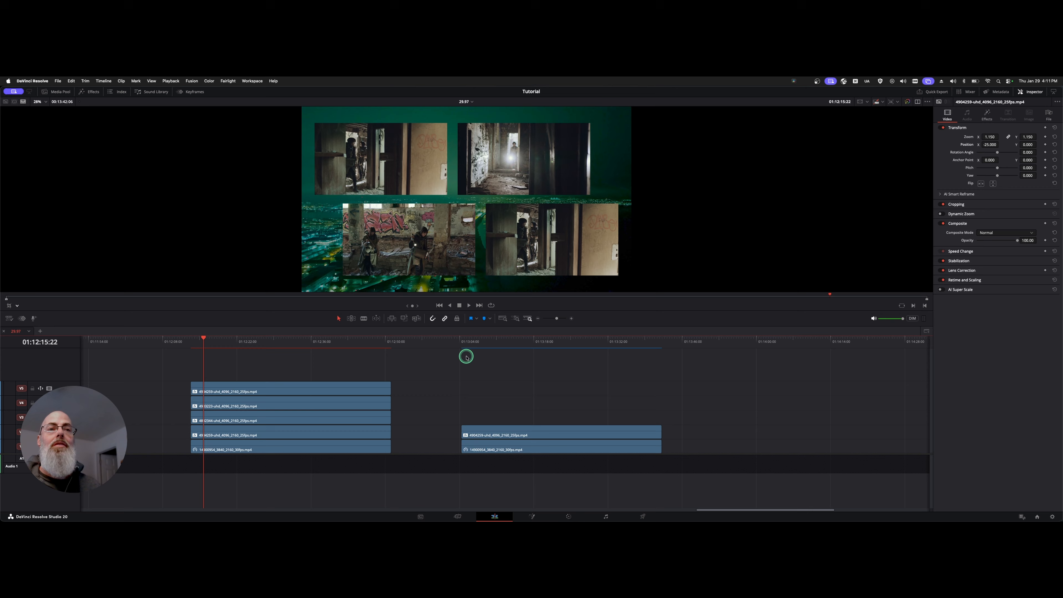
pyautogui.click(382, 340)
pyautogui.press('Up')
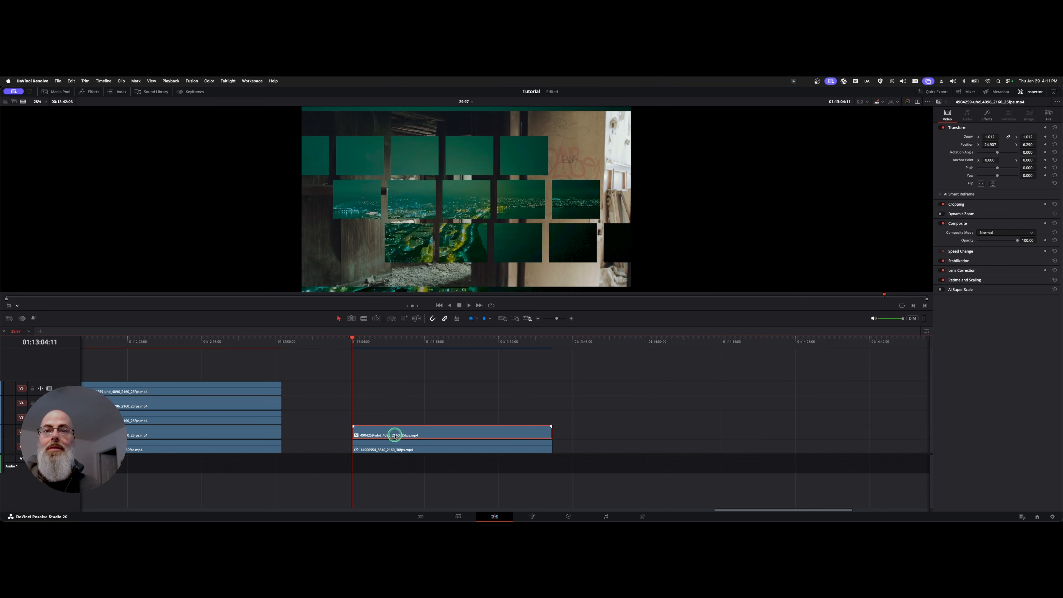
pyautogui.click(987, 115)
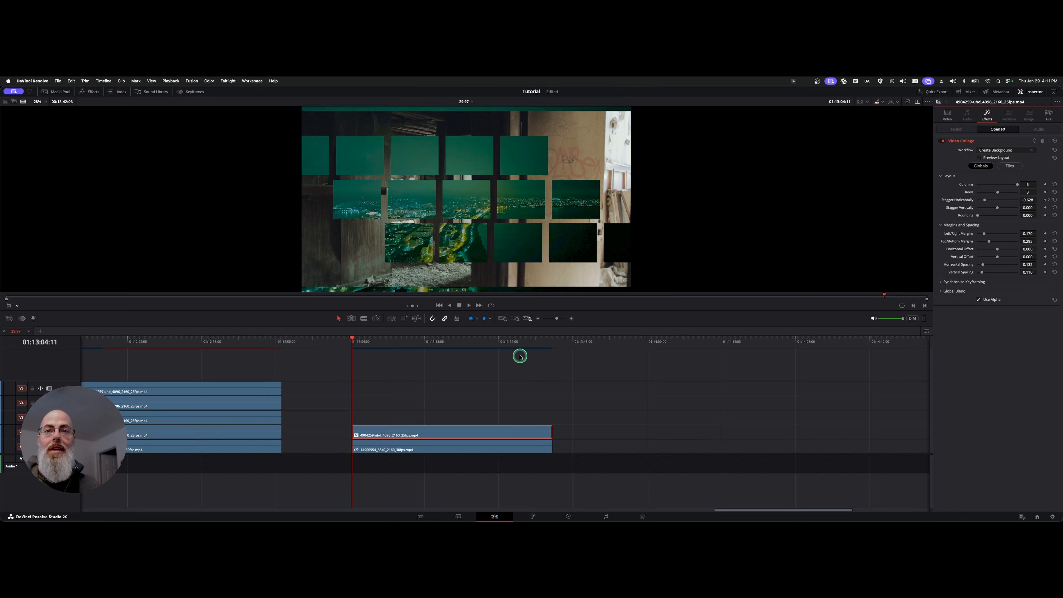
pyautogui.press('space')
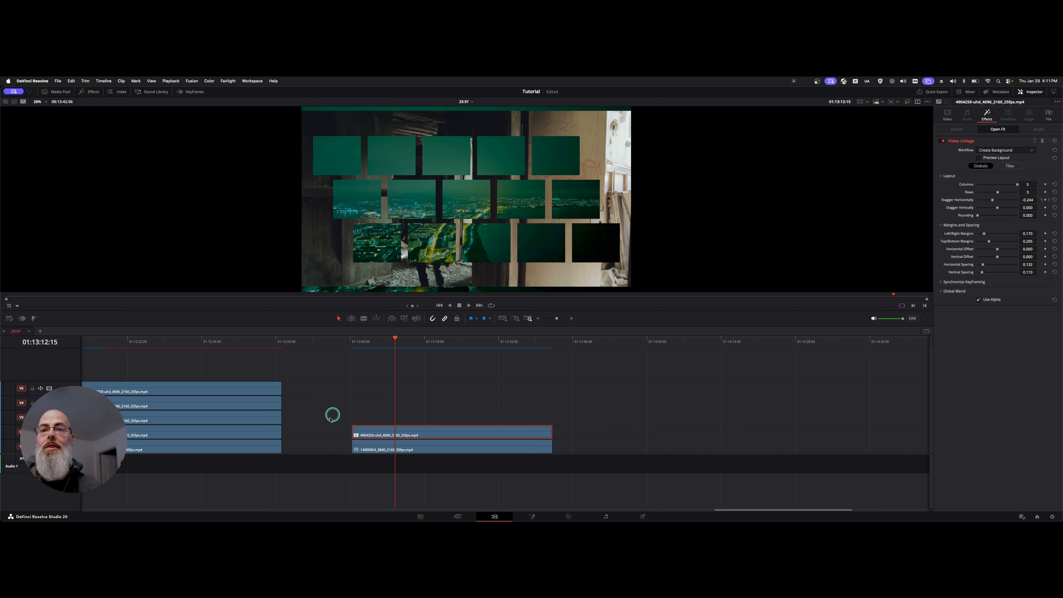
# - Open an enlarged keyframe editor for the second collage's upper clip and show only the keyframed parameters
pyautogui.moveTo(314, 454); pyautogui.dragTo(314, 446)
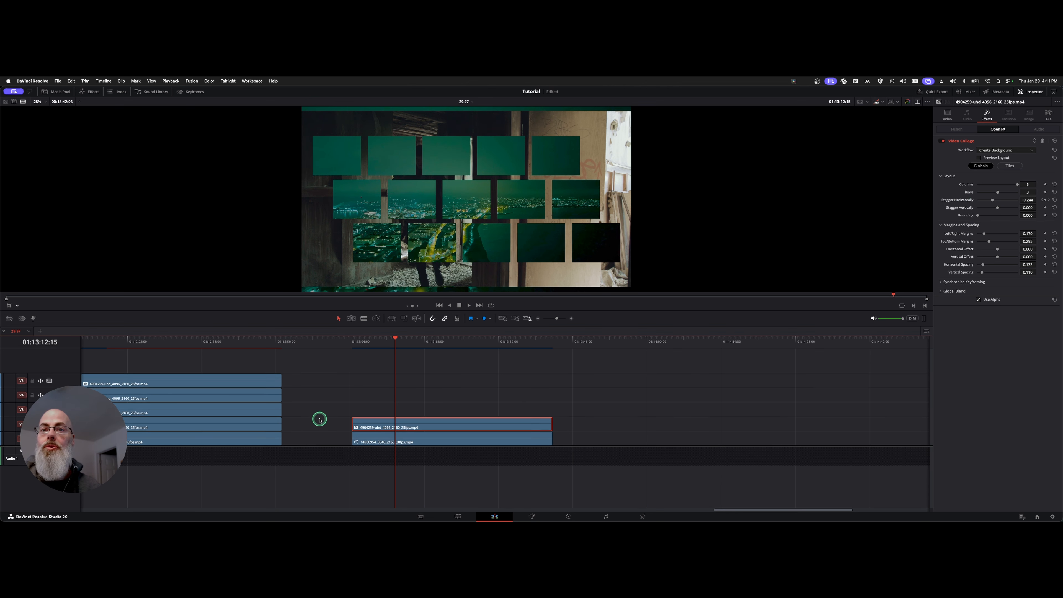
pyautogui.scroll(-3, 320, 419)
pyautogui.hscroll(1, 319, 418)
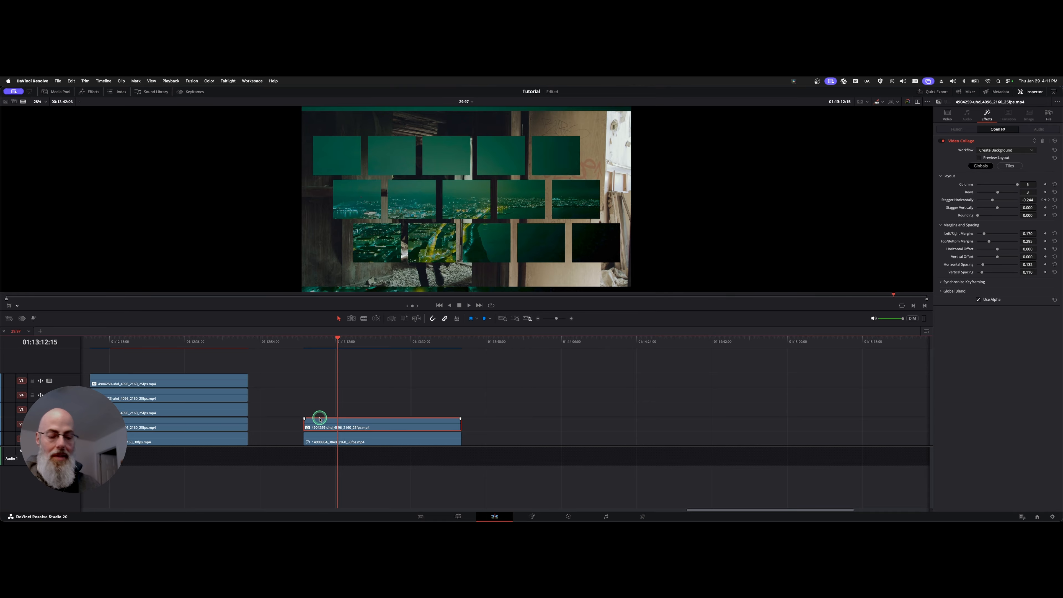
pyautogui.hotkey('shift', 'c')
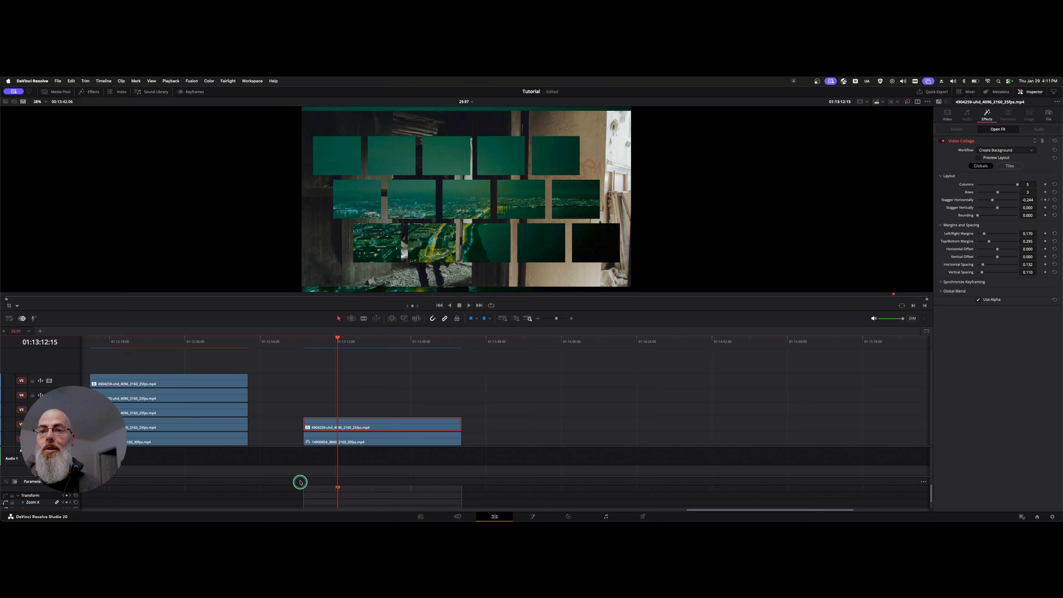
pyautogui.moveTo(299, 475); pyautogui.dragTo(301, 389)
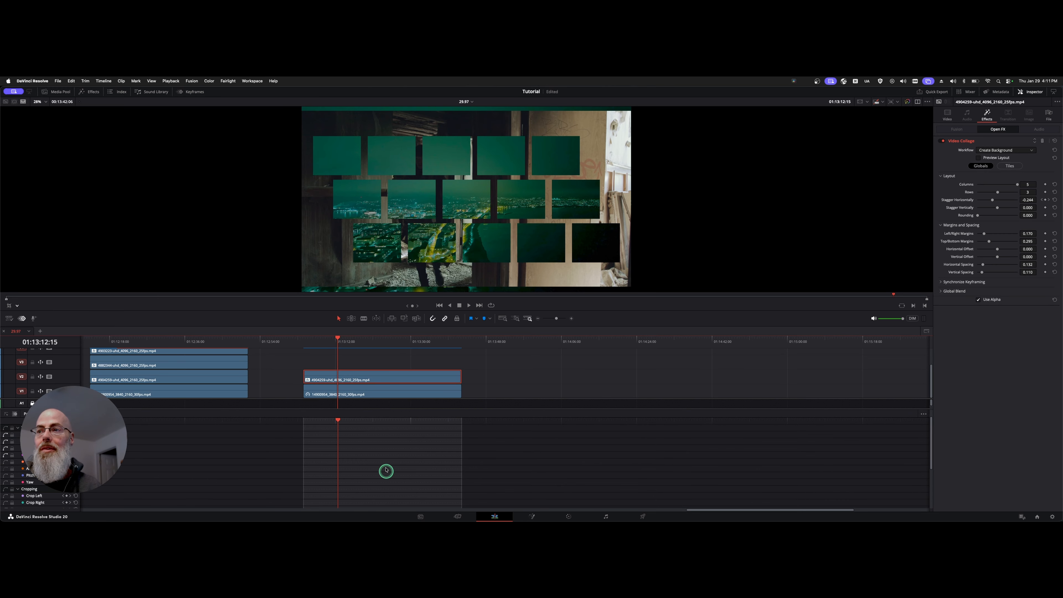
pyautogui.click(75, 413)
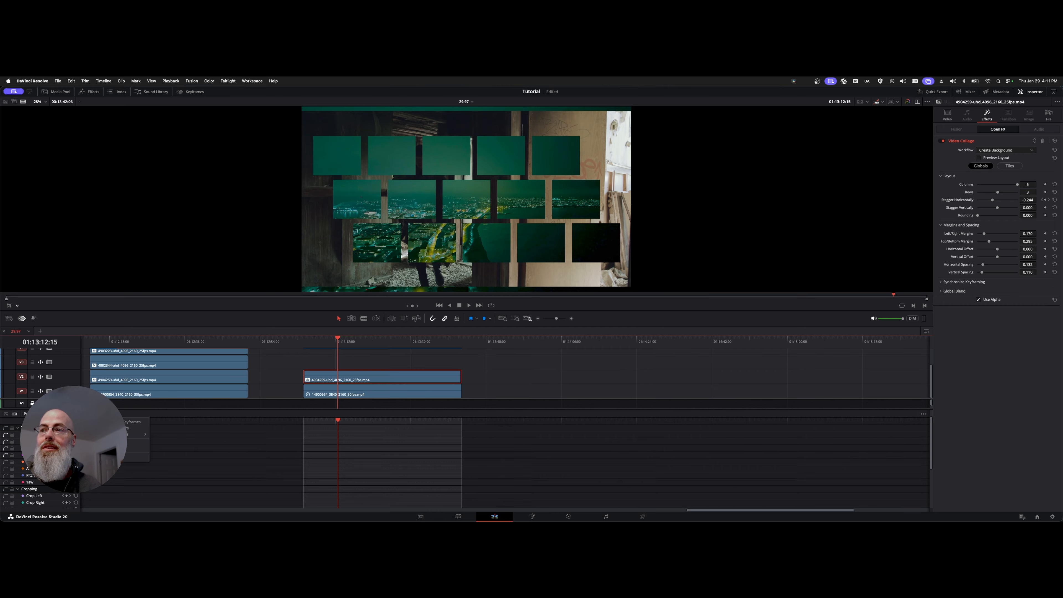
pyautogui.click(147, 424)
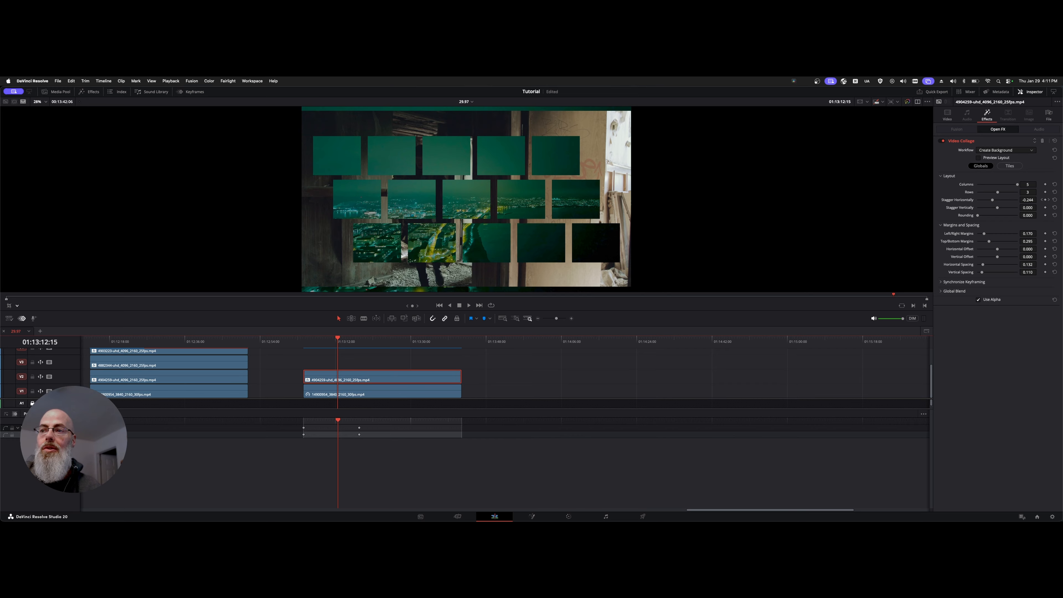
# - Move the stagger animation's end keyframe closer to the clip's start, play the faster animation and close the keyframe editor
pyautogui.moveTo(349, 425); pyautogui.dragTo(359, 433)
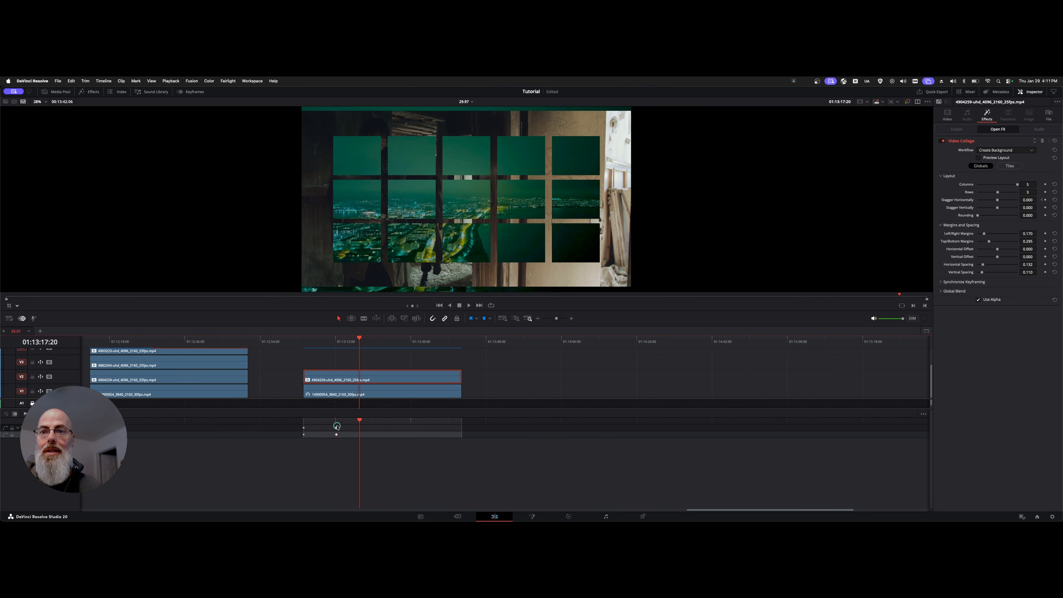
pyautogui.click(304, 339)
pyautogui.press('space')
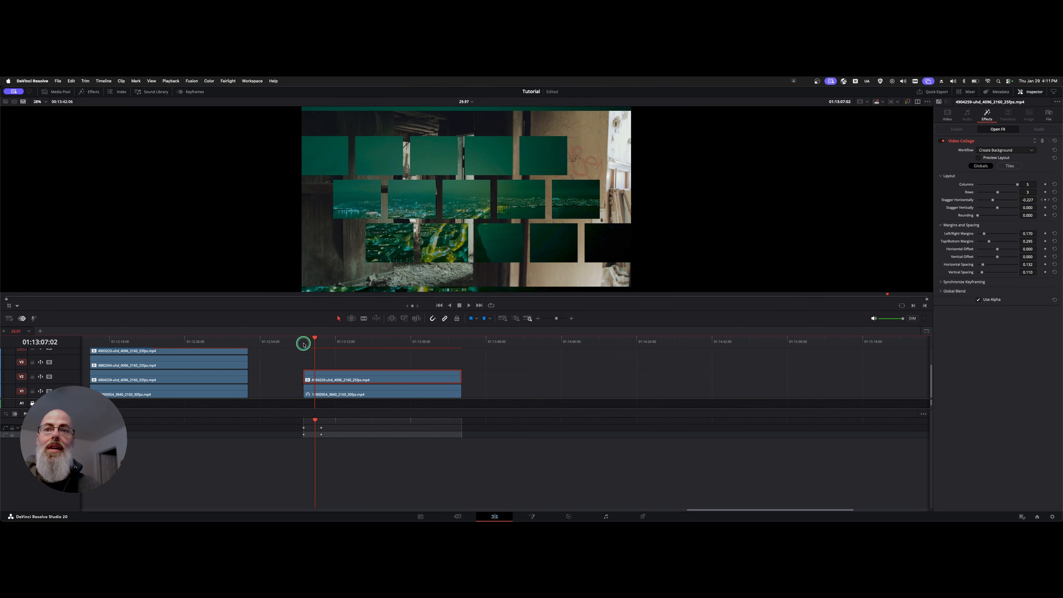
pyautogui.press('space')
pyautogui.press('super+shift+c')
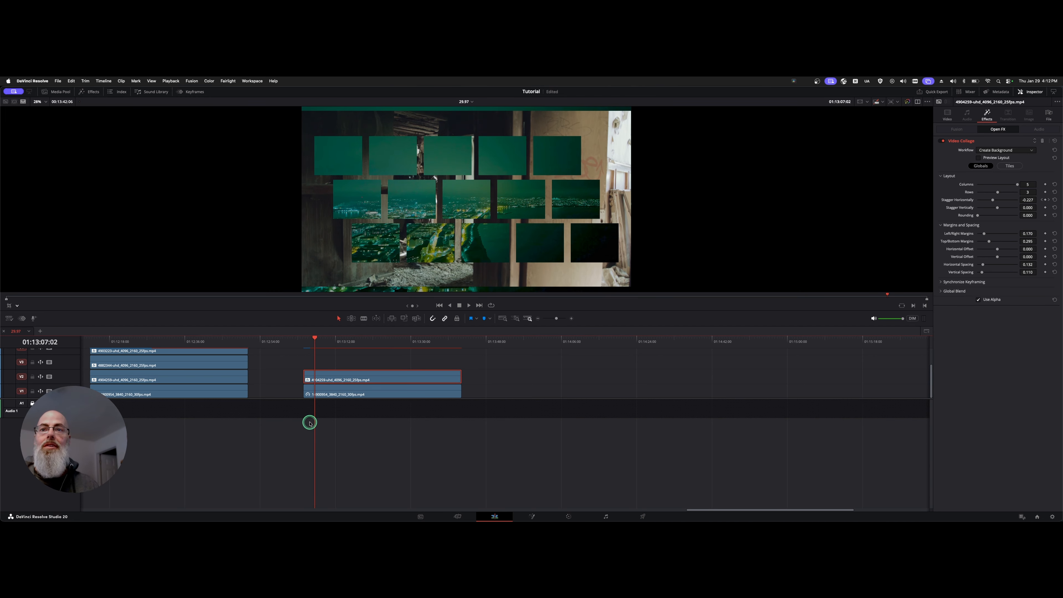
# - Reopen the keyframe editor for the second collage's upper clip and show only the keyframed parameters, choosing the horizontal stagger
pyautogui.click(179, 93)
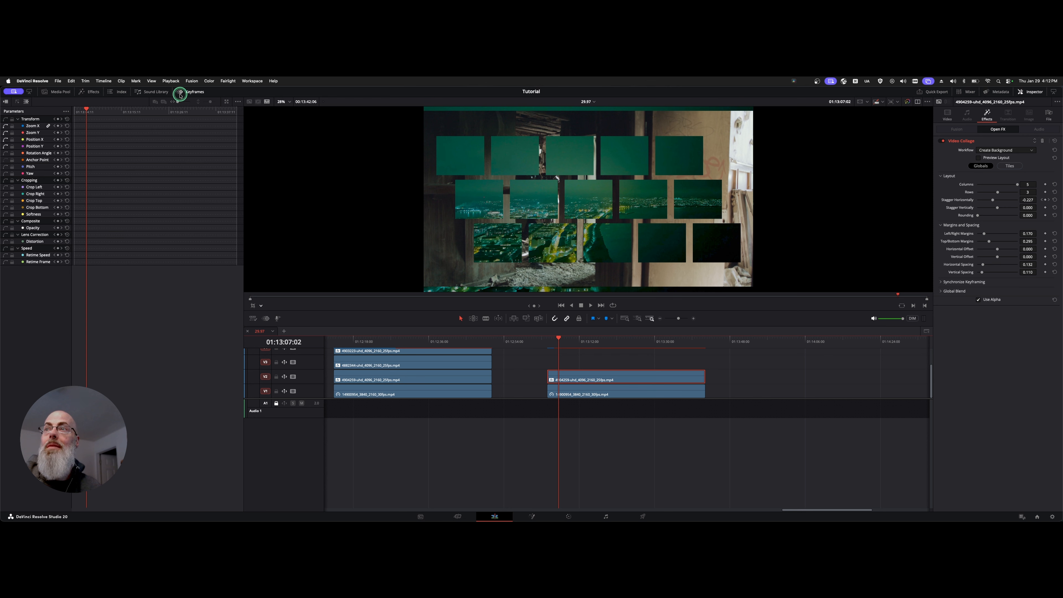
pyautogui.click(64, 112)
pyautogui.click(128, 121)
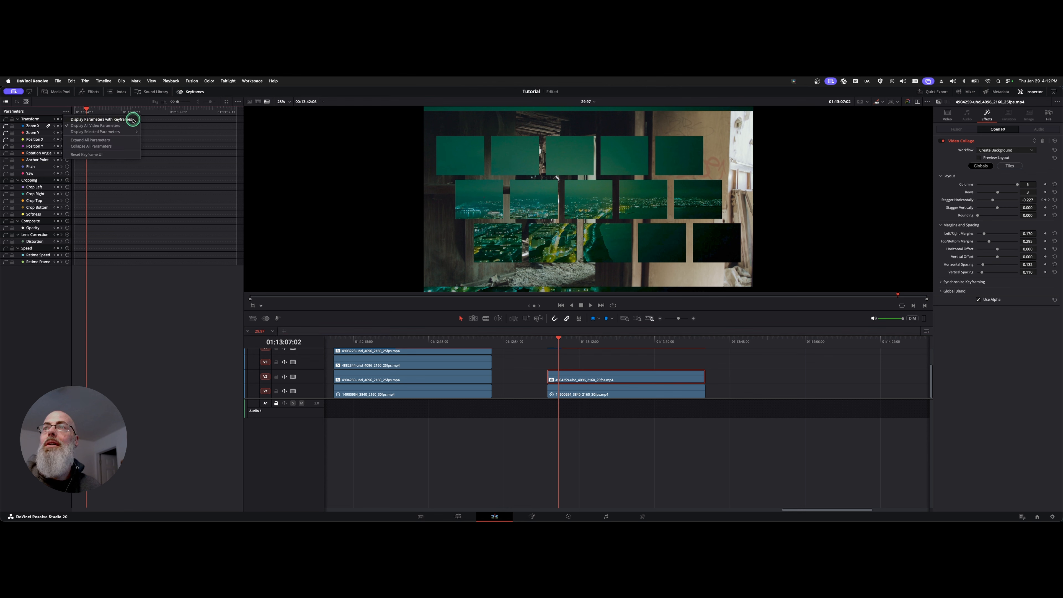
pyautogui.click(38, 125)
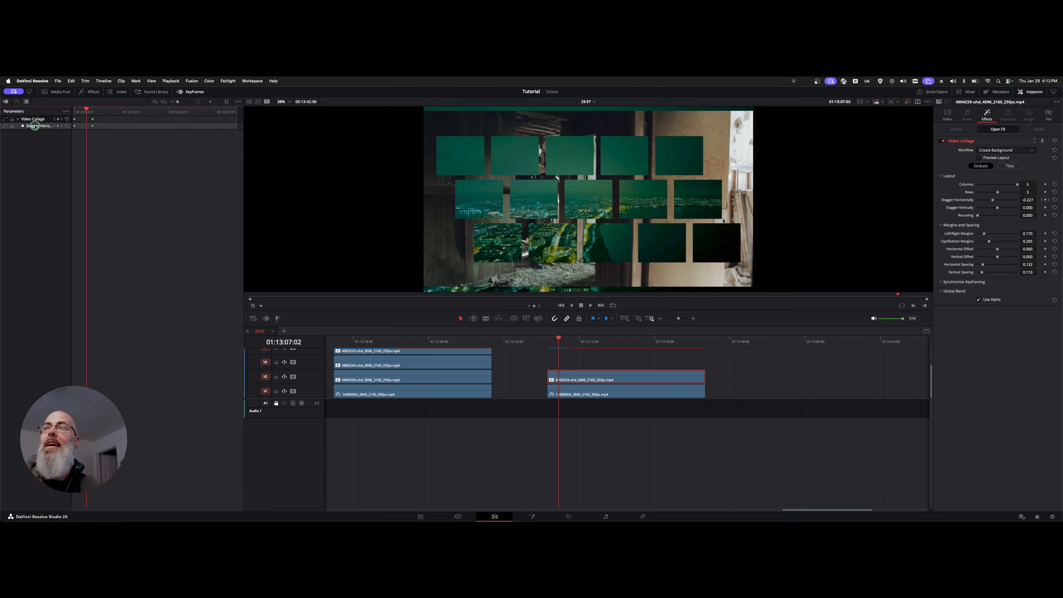
pyautogui.click(7, 126)
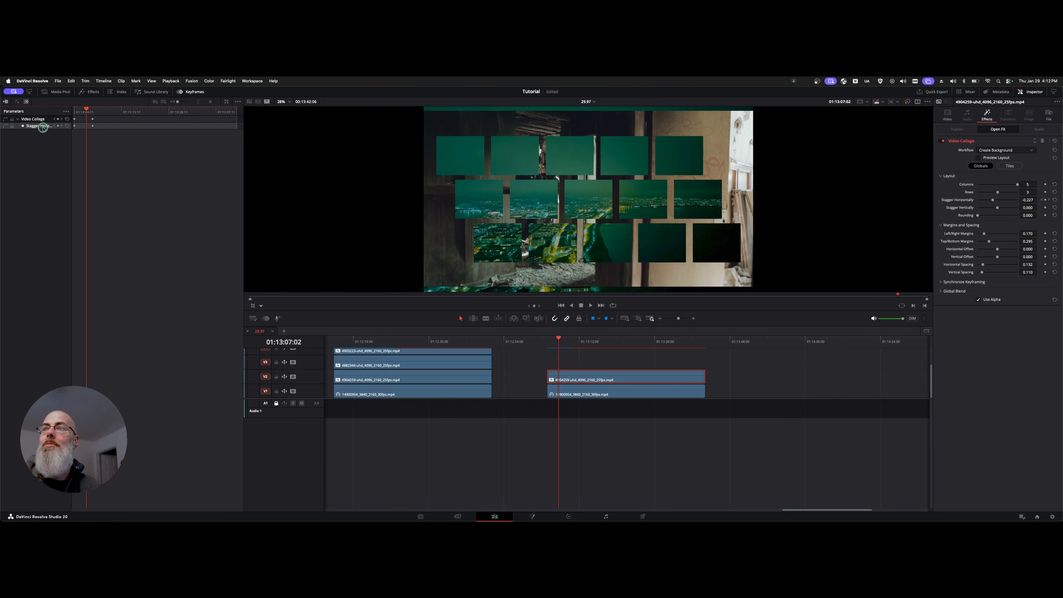
# - Move the horizontal stagger's end keyframe farther from the clip's start and play the animation
pyautogui.click(95, 128)
pyautogui.moveTo(93, 126); pyautogui.dragTo(103, 126)
pyautogui.press('space')
pyautogui.press('space')
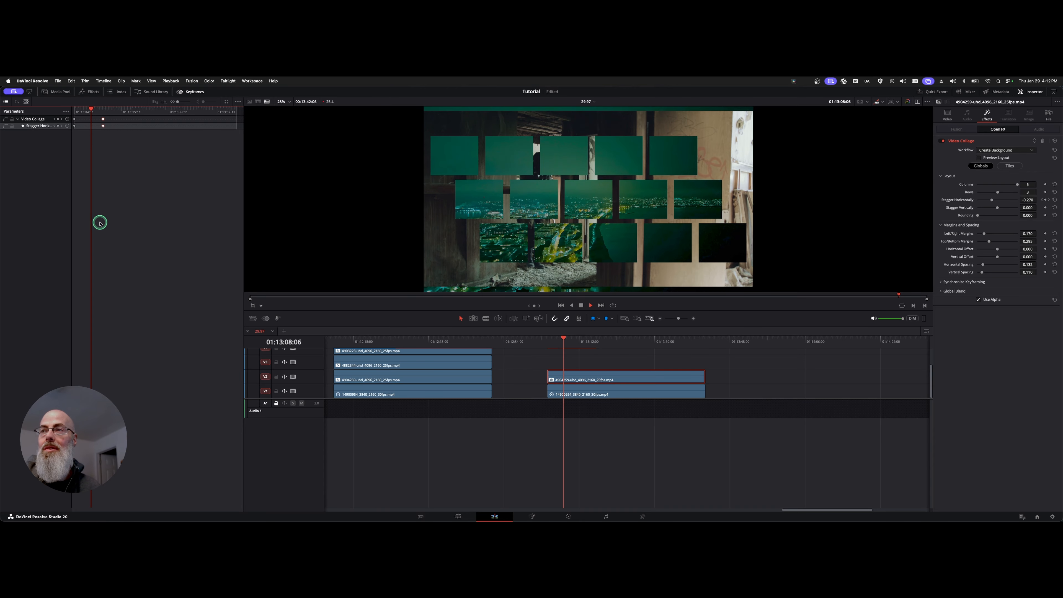
# - Detach the keyframe editor into a floating window and enlarge it
pyautogui.click(225, 101)
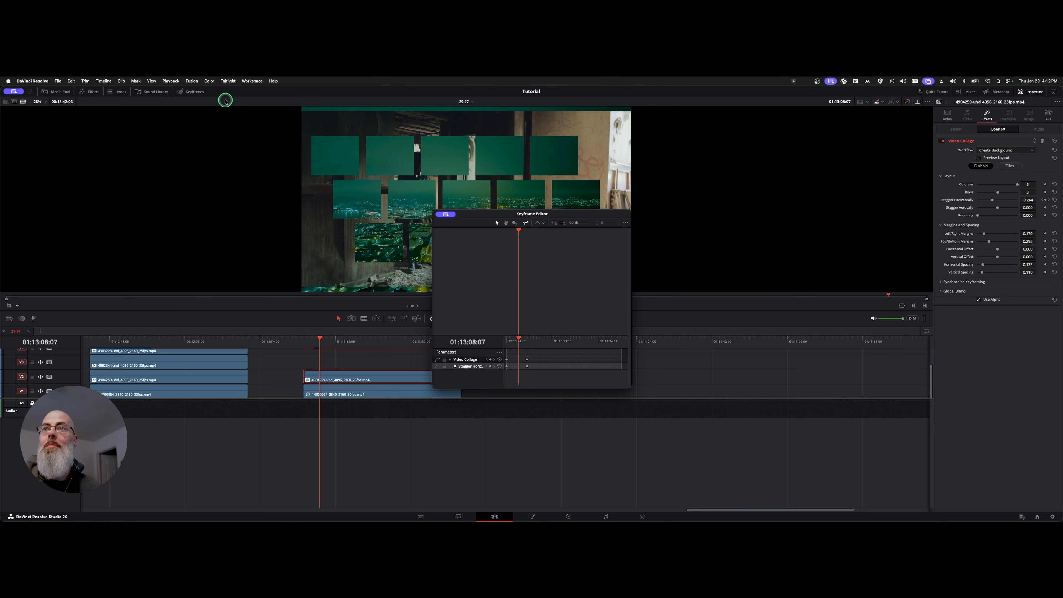
pyautogui.moveTo(630, 388); pyautogui.dragTo(765, 472)
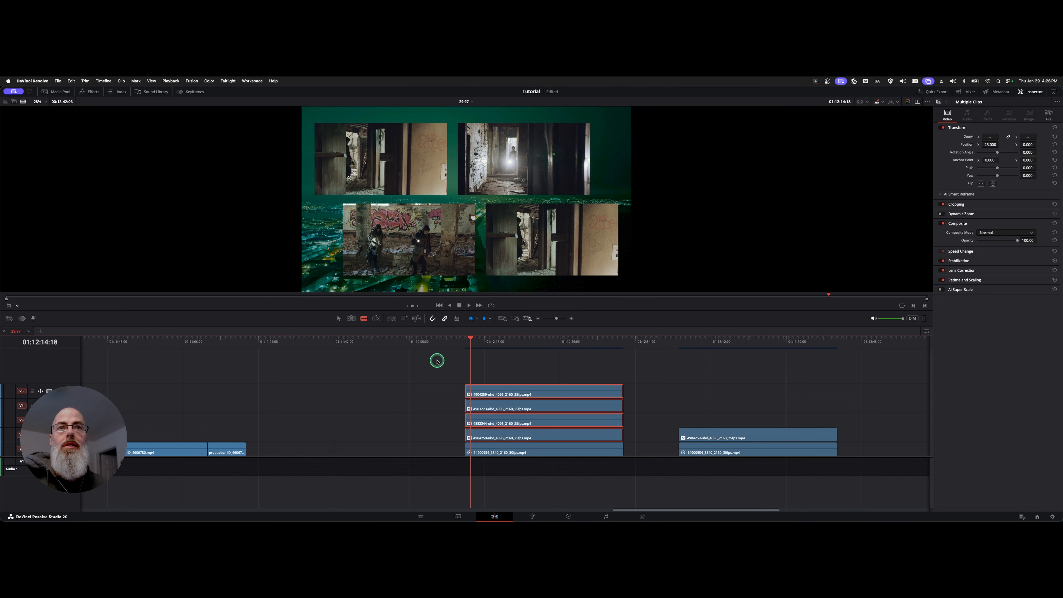
# - On the Color page, put the four tile clips 32 to 35 into a new group named Tiles 1
pyautogui.click(421, 367)
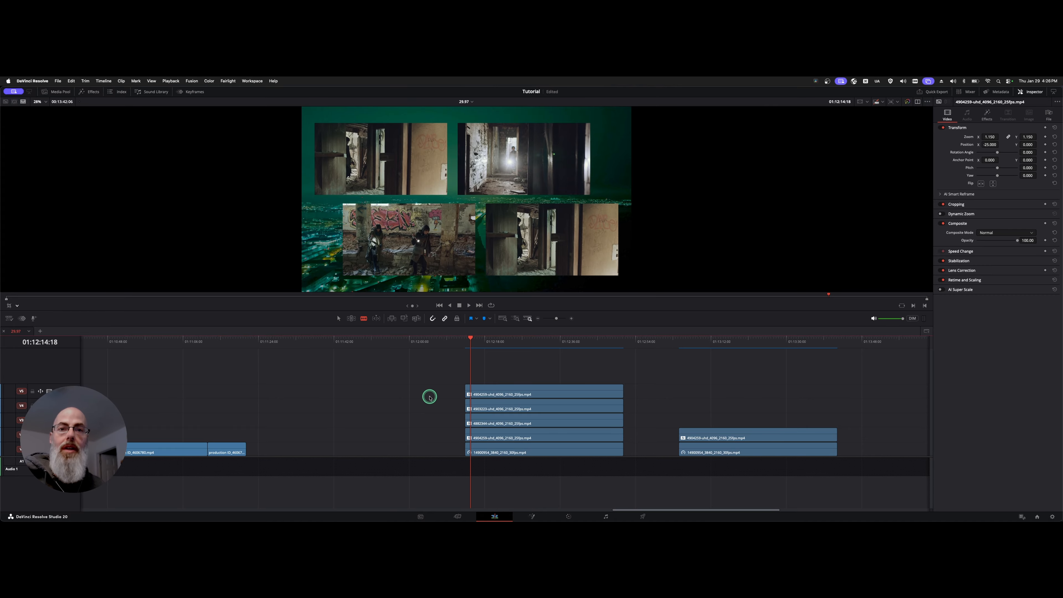
pyautogui.hotkey('shift', '6')
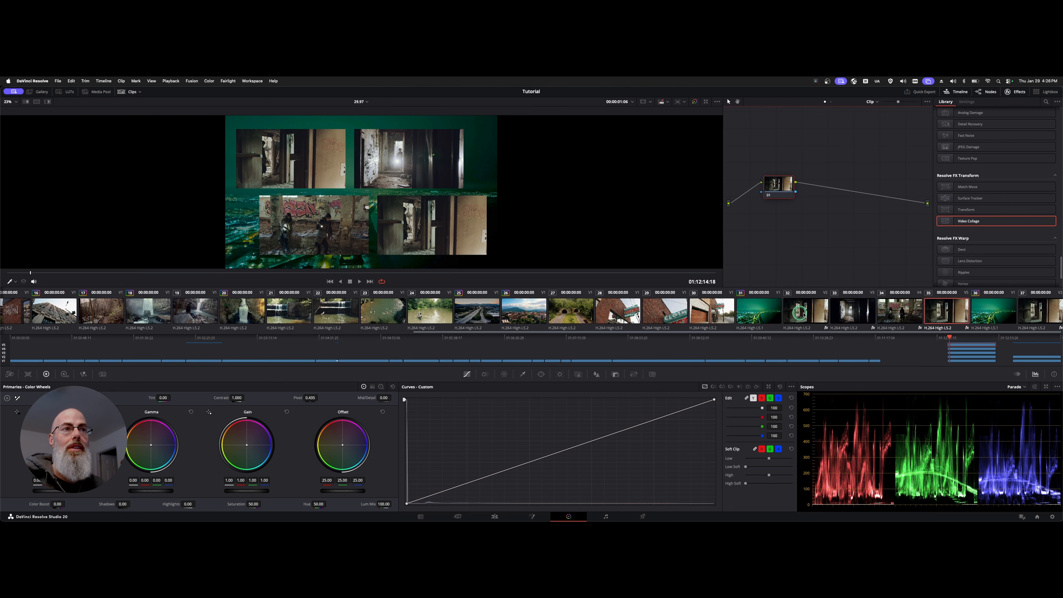
pyautogui.click(756, 313)
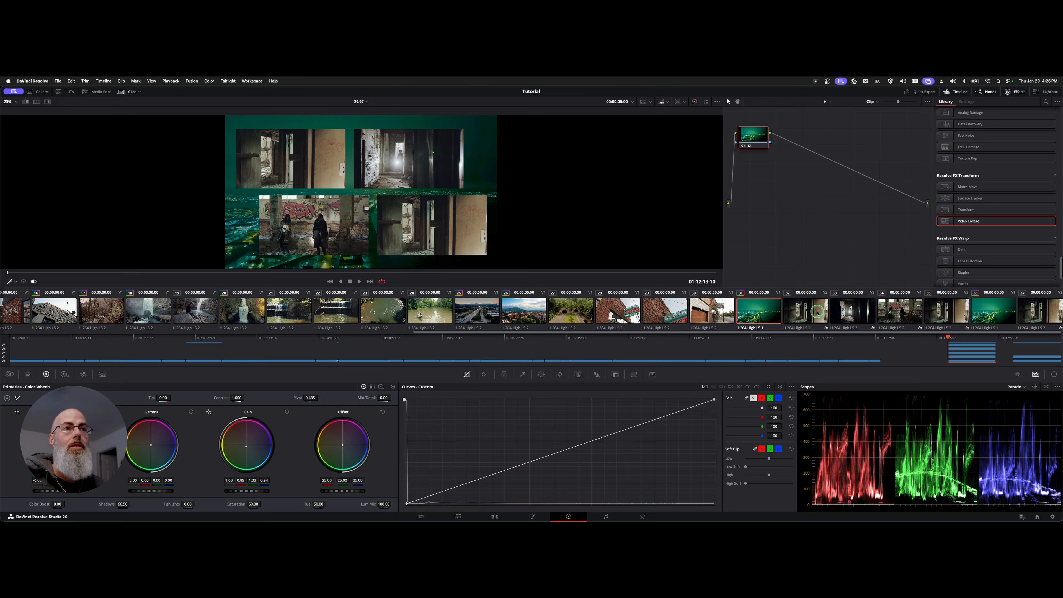
pyautogui.click(816, 311)
pyautogui.keyDown('shift'); pyautogui.click(944, 317); pyautogui.keyUp('shift')
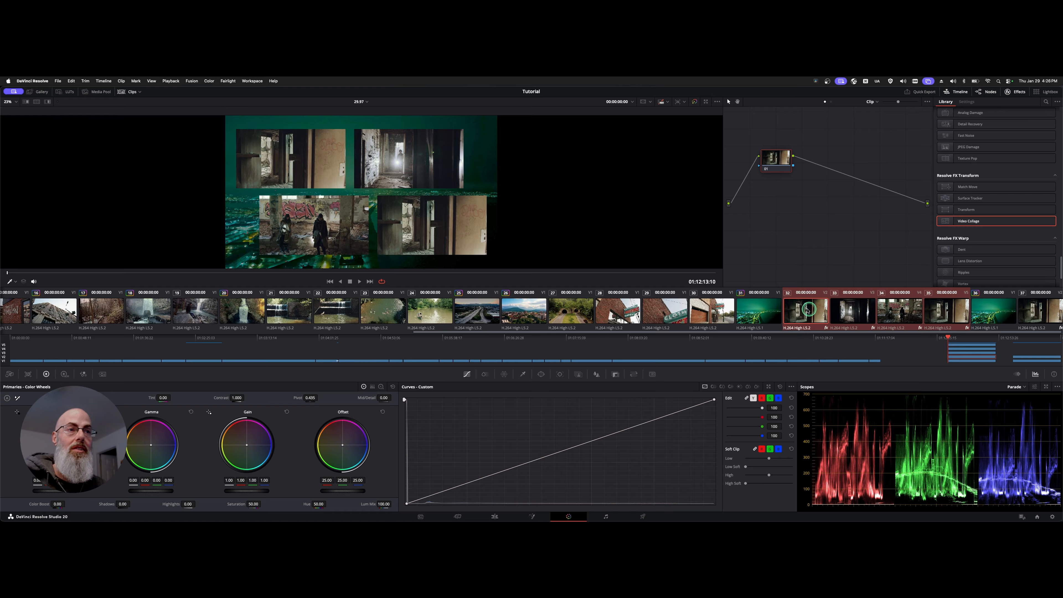
pyautogui.rightClick(806, 310)
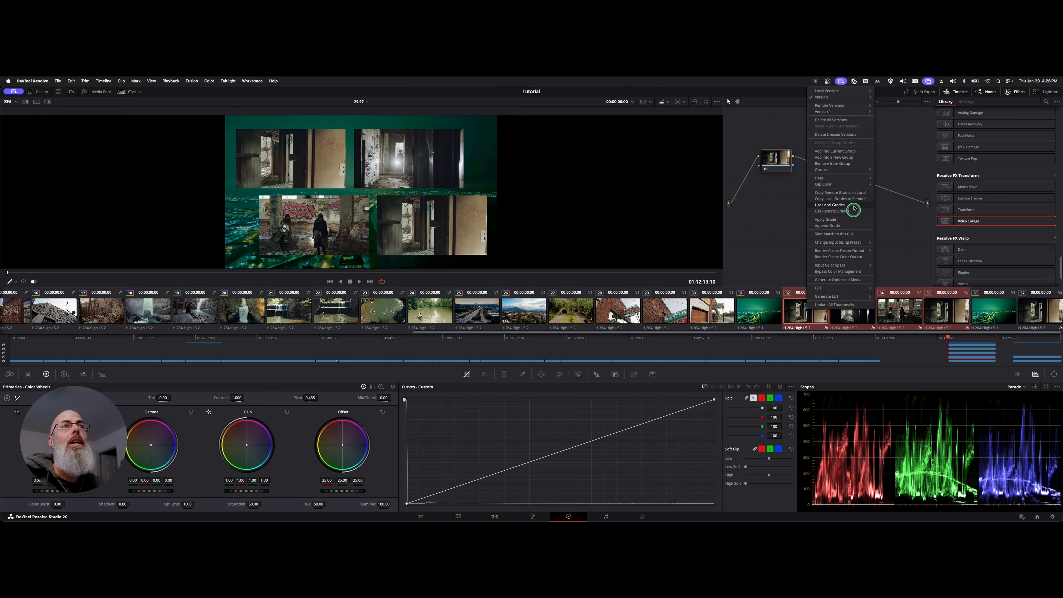
pyautogui.click(857, 159)
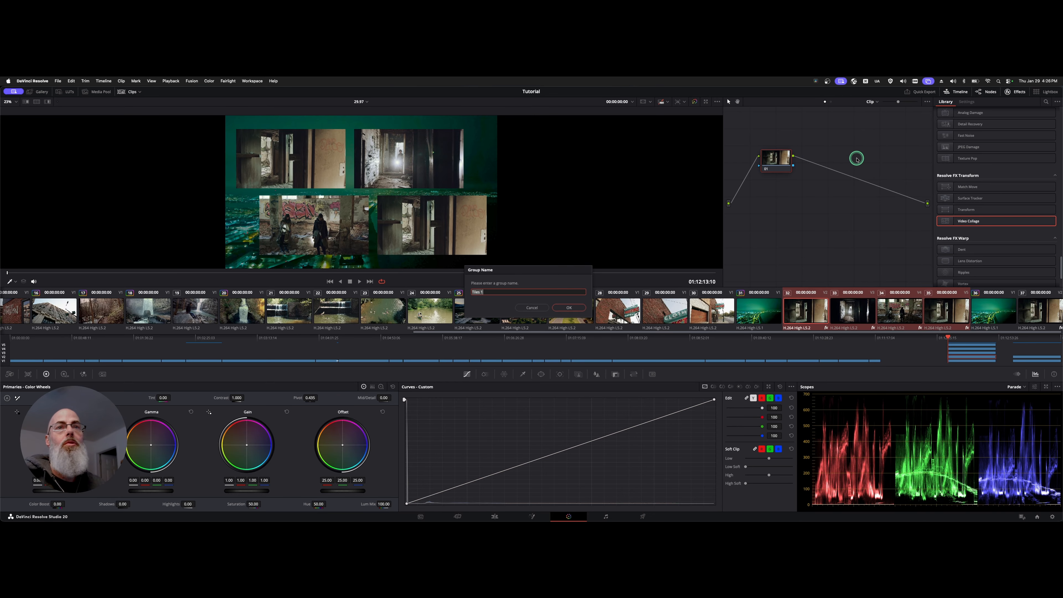
pyautogui.press('Return')
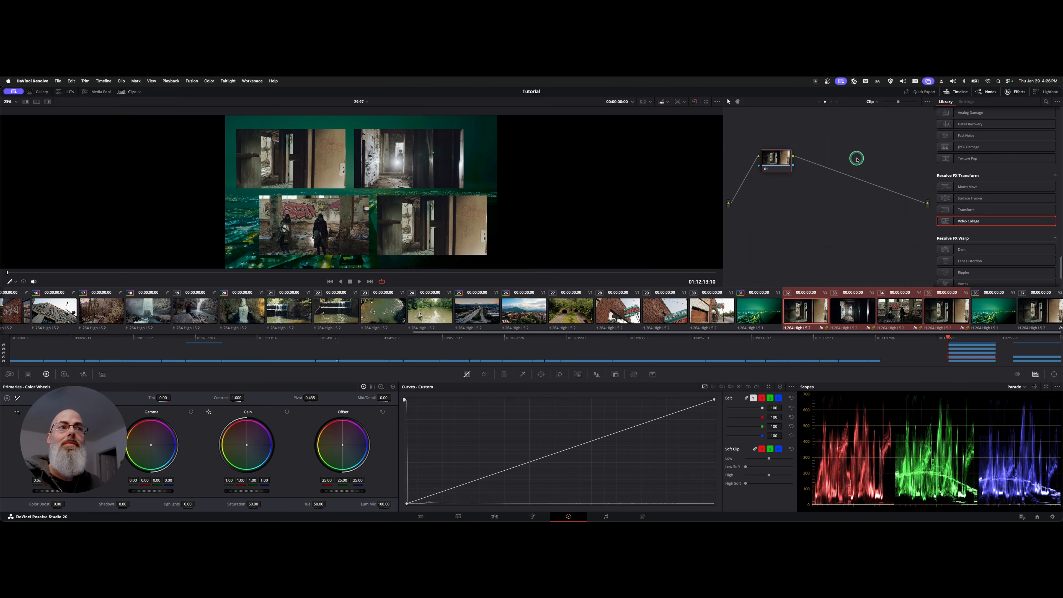
# - Switch the tile group's node graph to the Group Pre-Clip level and reposition its node lower in the graph
pyautogui.moveTo(785, 155); pyautogui.dragTo(785, 168)
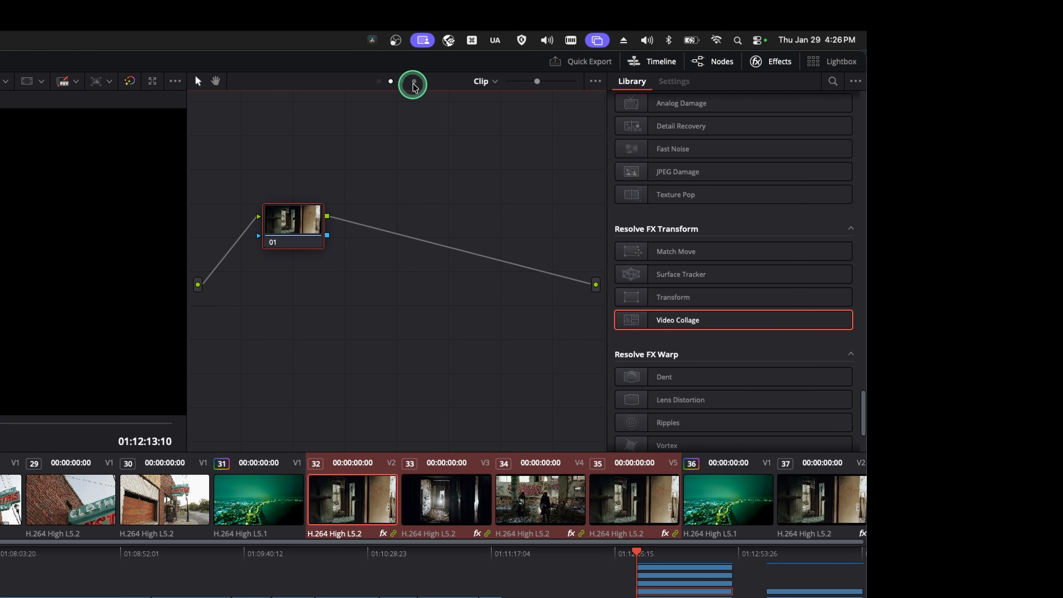
pyautogui.click(378, 81)
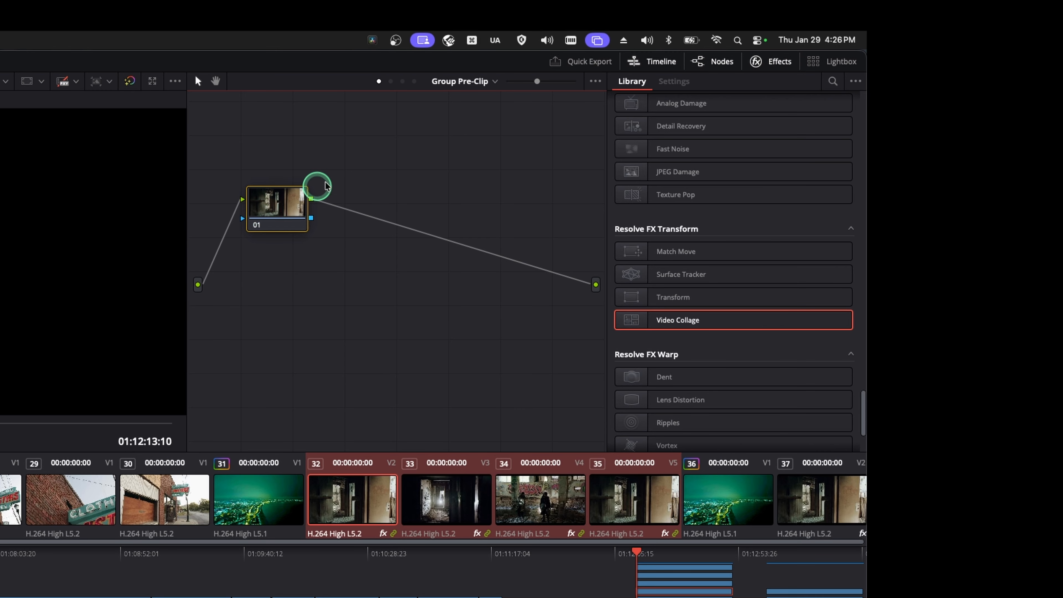
pyautogui.moveTo(278, 226); pyautogui.dragTo(280, 284)
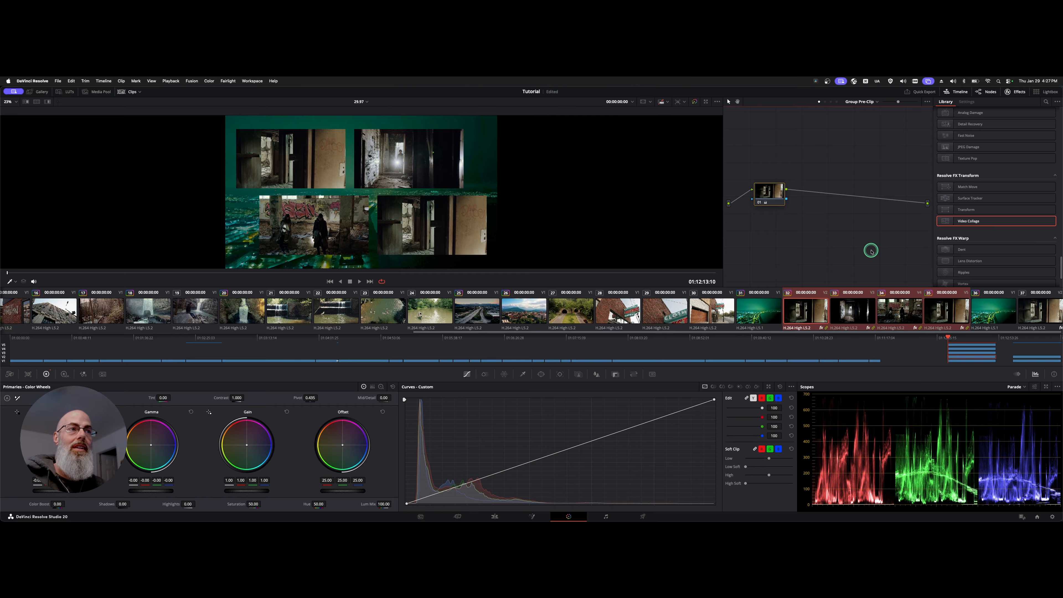
# - Return the node graph to the individual Clip level and move its node lower in the graph
pyautogui.click(825, 101)
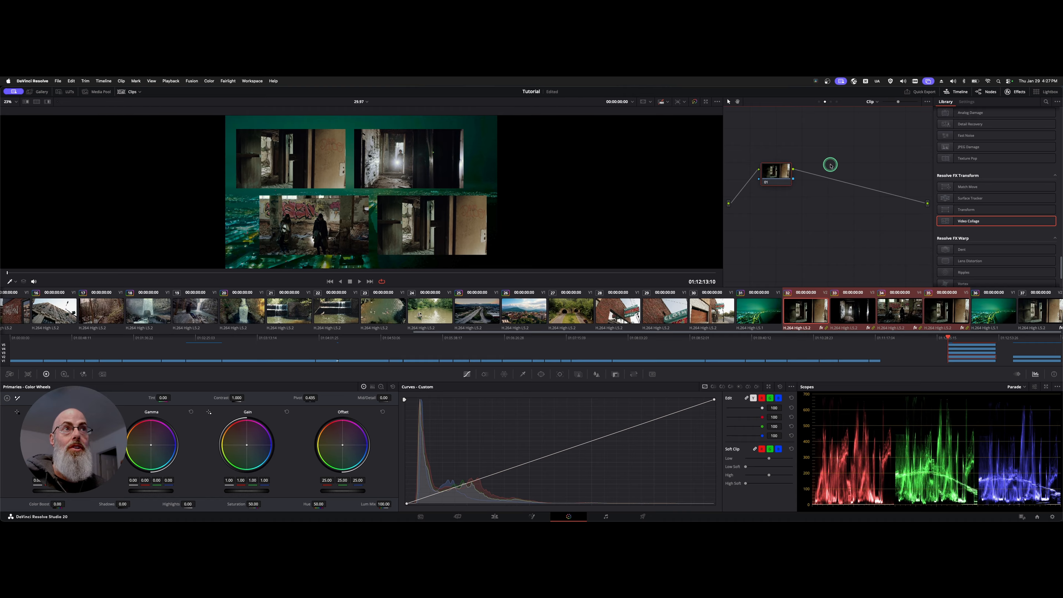
pyautogui.click(770, 194)
pyautogui.moveTo(770, 194); pyautogui.dragTo(771, 196)
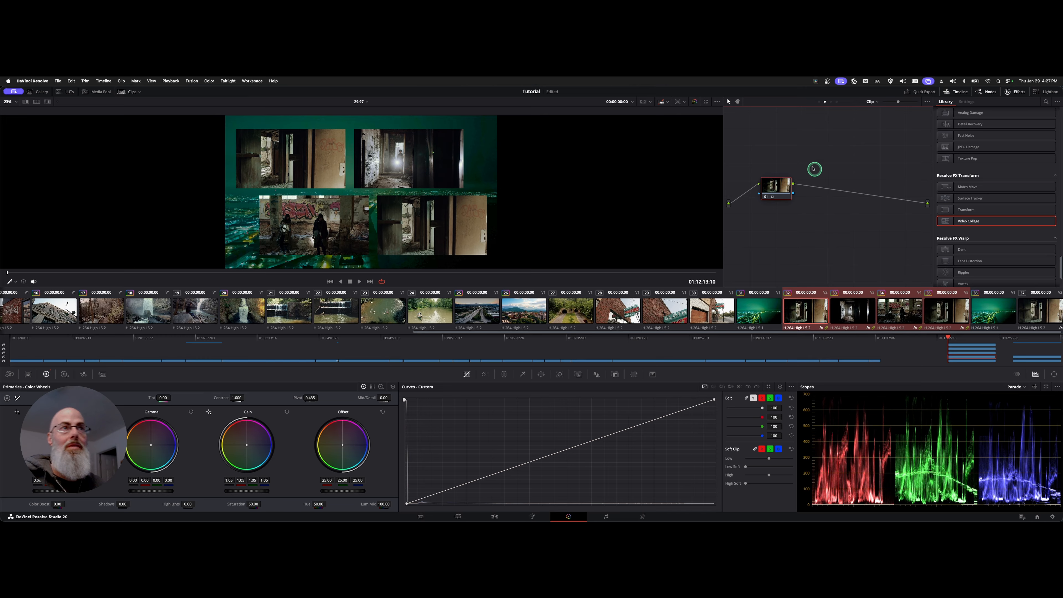
# - Show the Group Post-Clip node graph, move its node inward, and switch the graph to the Timeline level
pyautogui.click(835, 102)
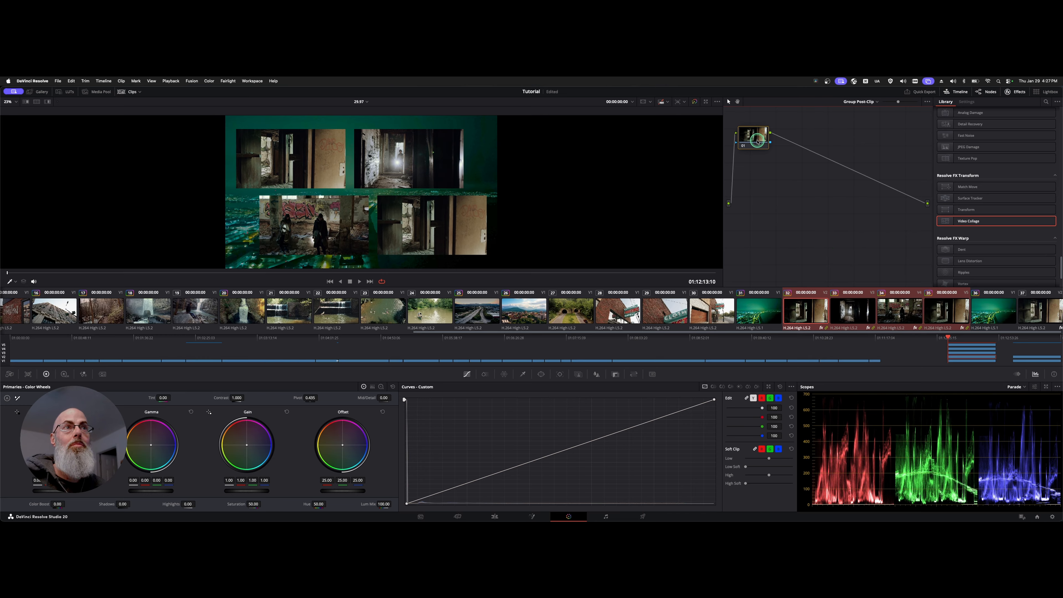
pyautogui.moveTo(757, 138); pyautogui.dragTo(792, 177)
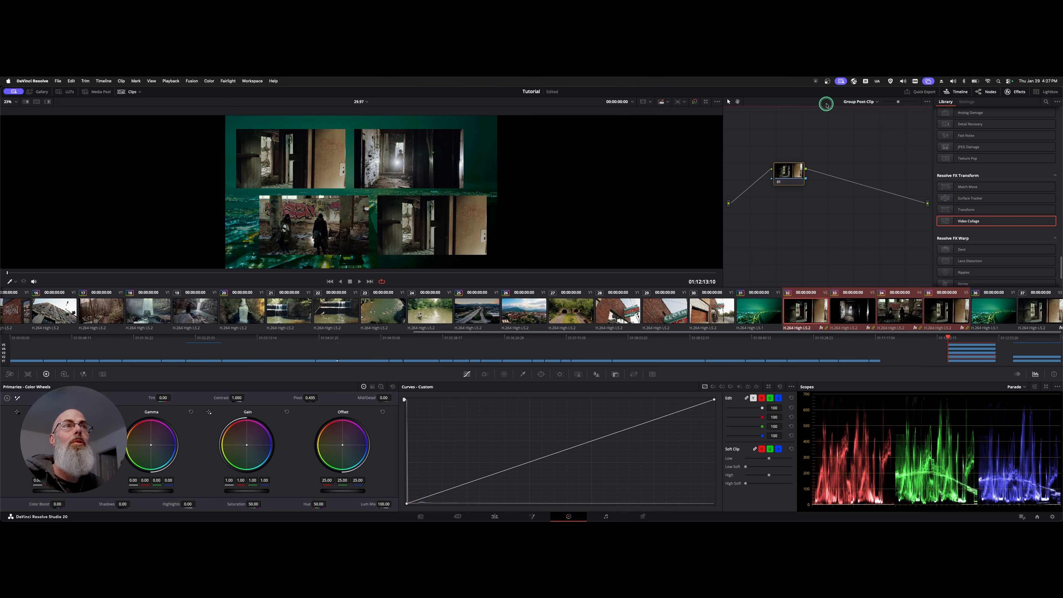
pyautogui.click(854, 102)
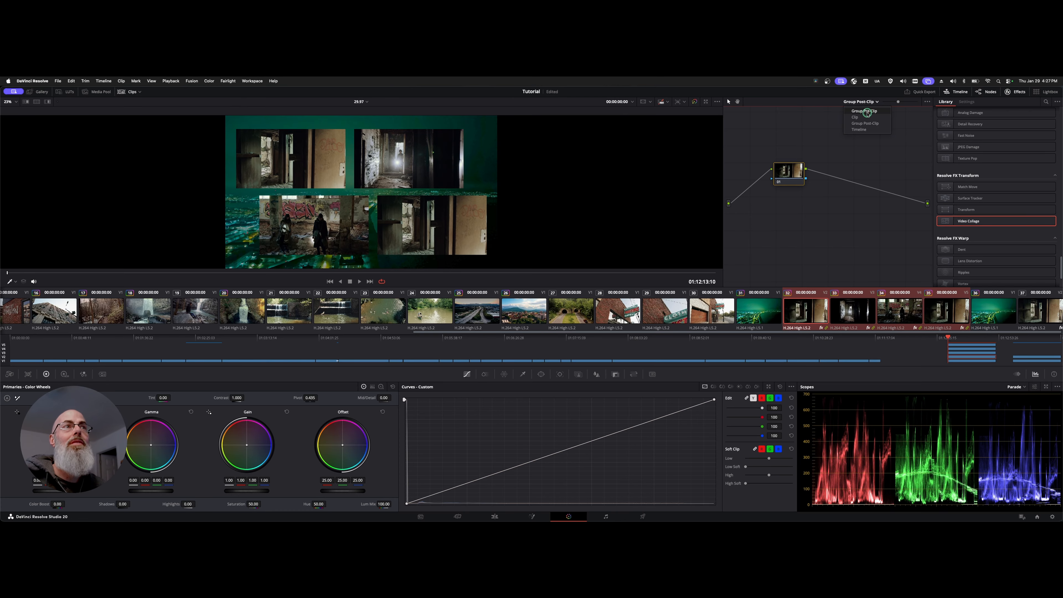
pyautogui.click(858, 129)
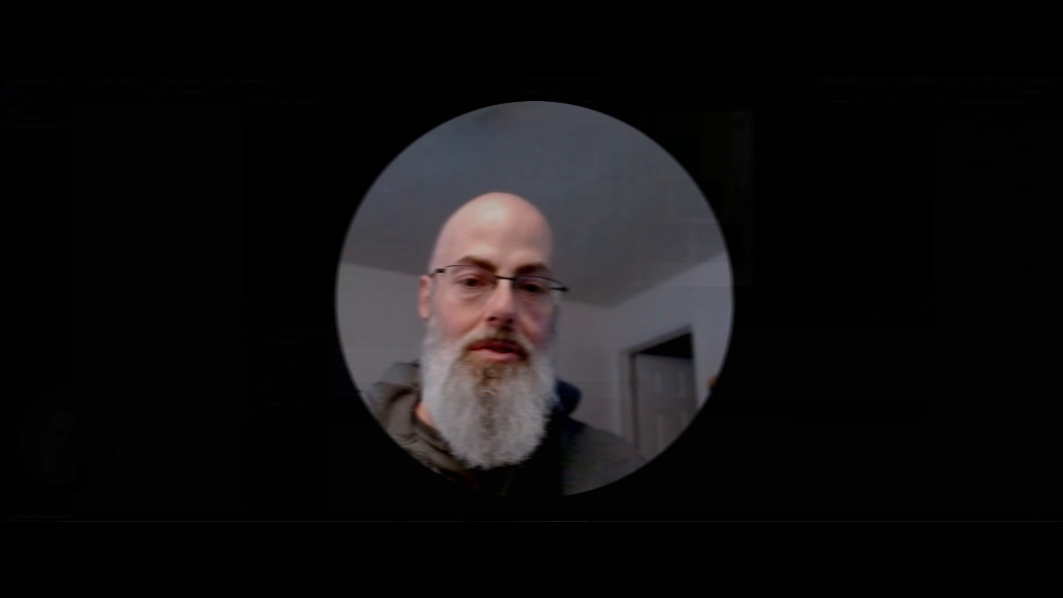